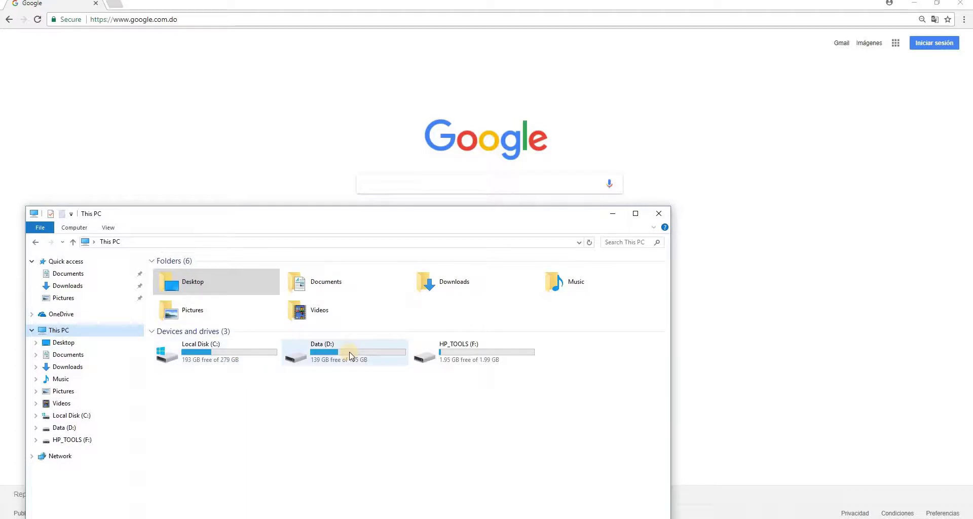
- Check the space on Local Disk (C:) and Data (D:) in File Explorer
click(263, 349)
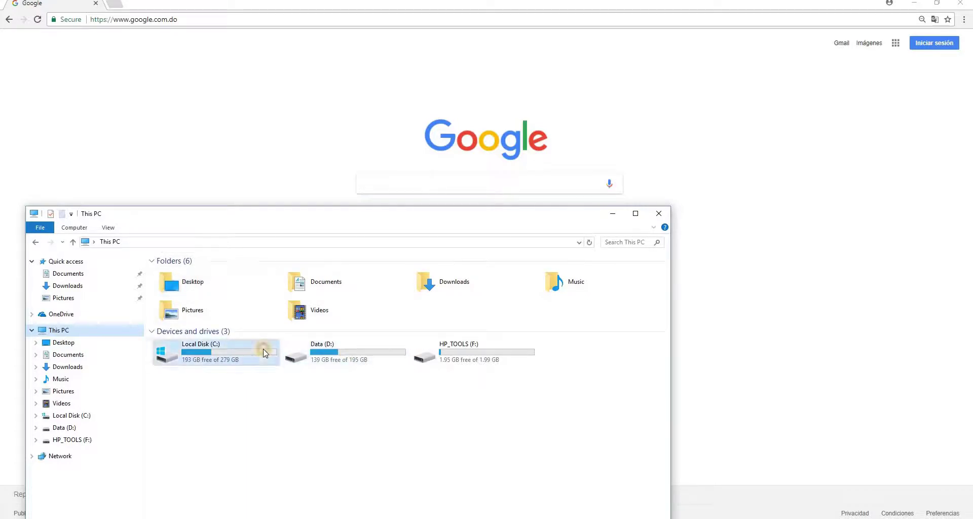
click(320, 358)
click(355, 425)
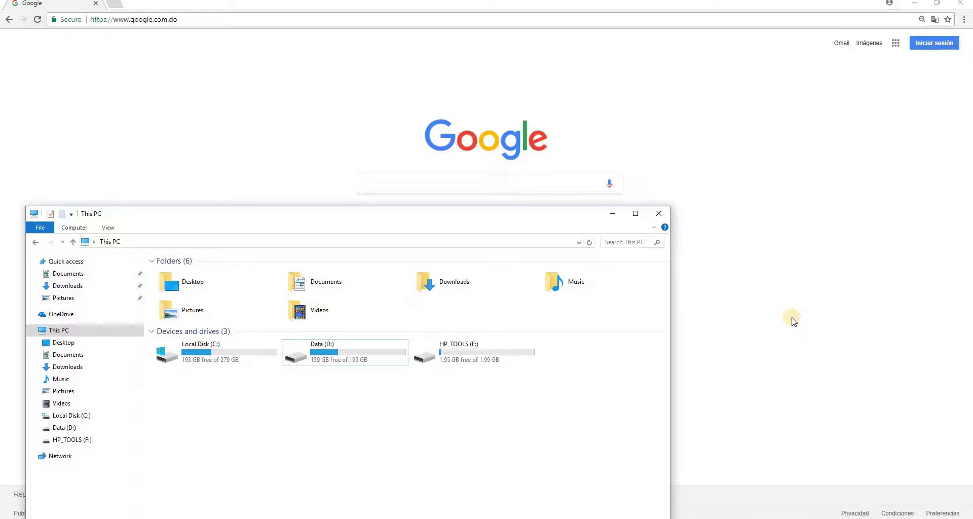
- Search Google for 'partion magic'
click(535, 183)
text(partion m)
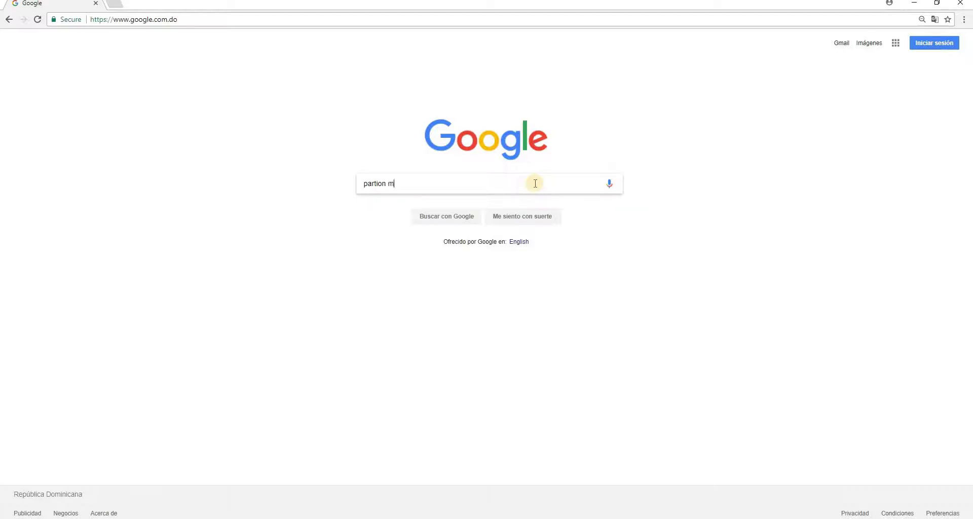
text(c)
key(Return)
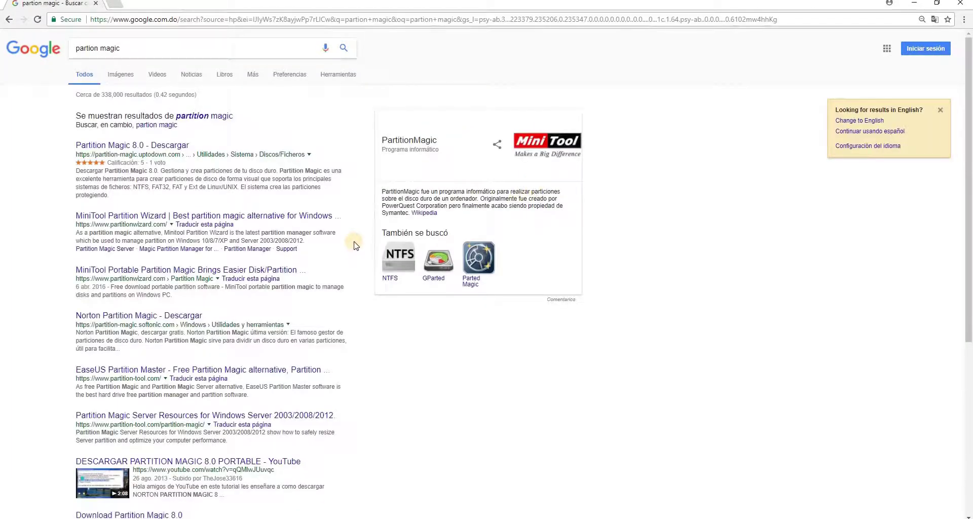
- Open the MiniTool and Partition Magic 8.0 results in new tabs and view MiniTool's site
right_click(228, 222)
click(238, 229)
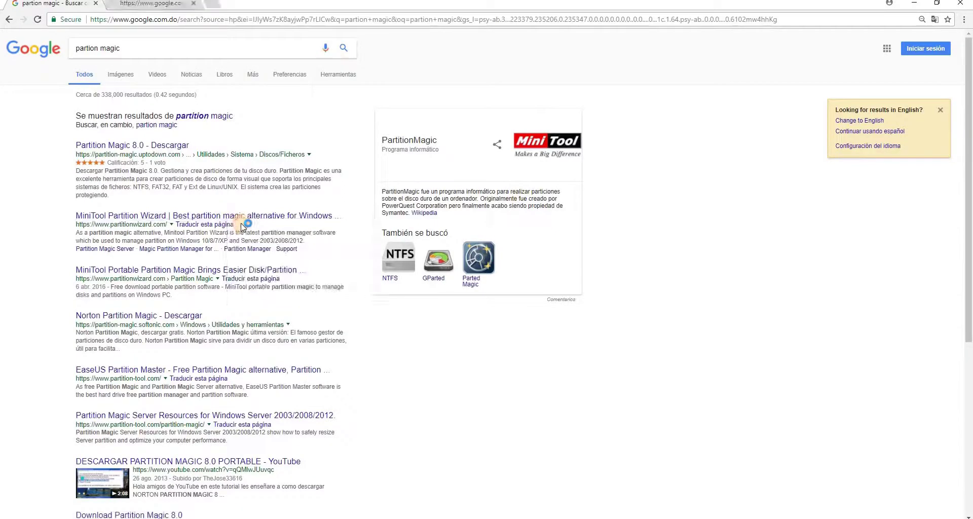
right_click(144, 147)
click(173, 153)
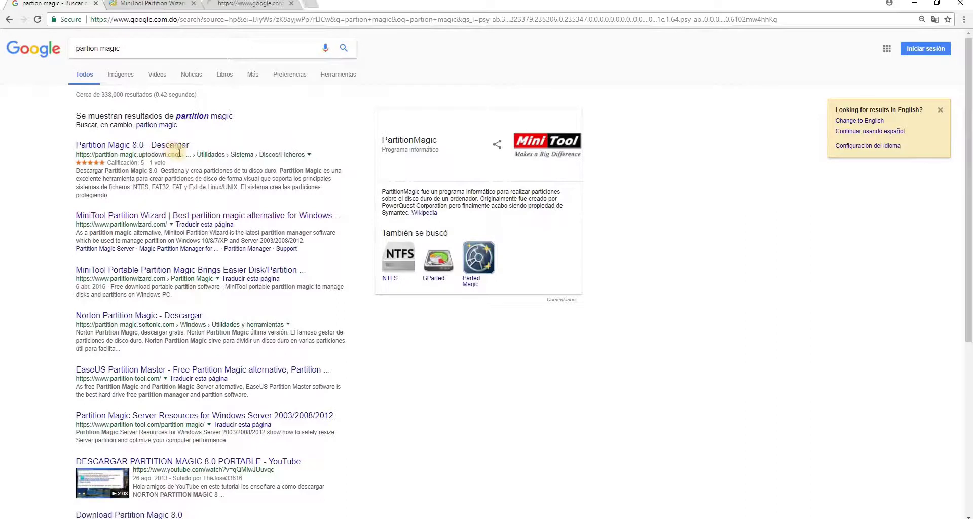
click(170, 6)
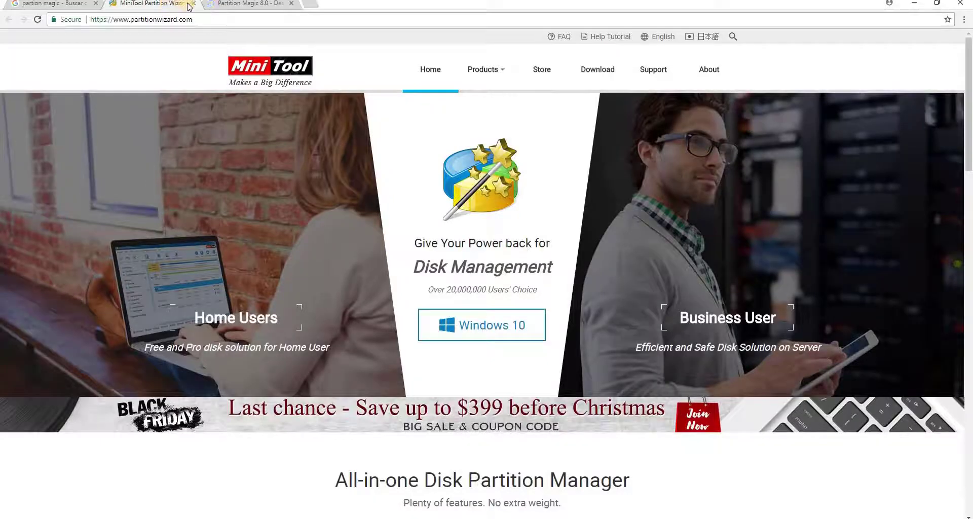
- Close the Partition Magic 8.0 tab and start downloading pw102-free.exe from MiniTool's download center
click(253, 6)
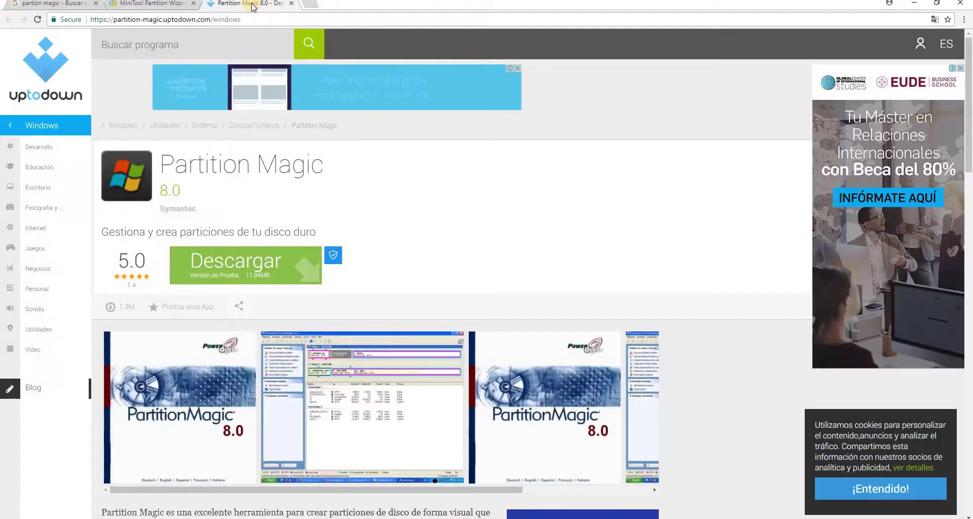
click(291, 3)
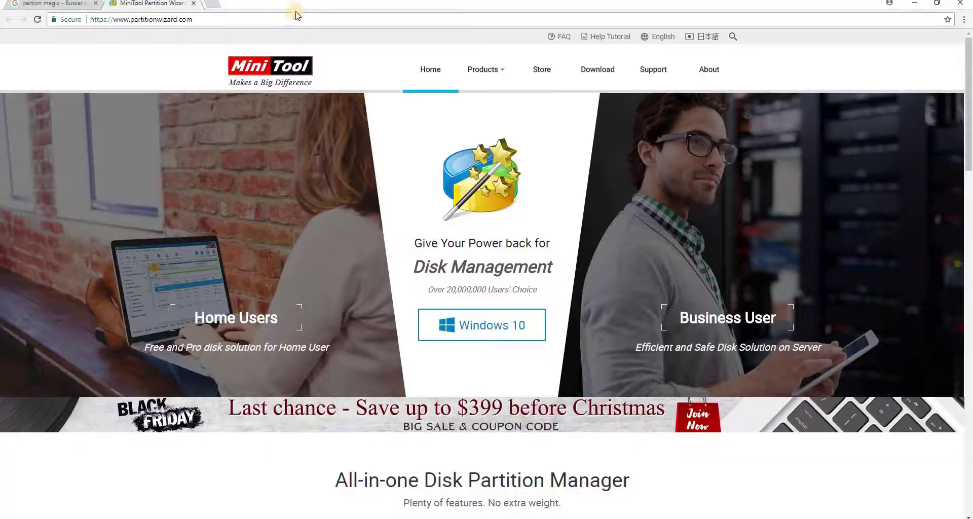
click(606, 75)
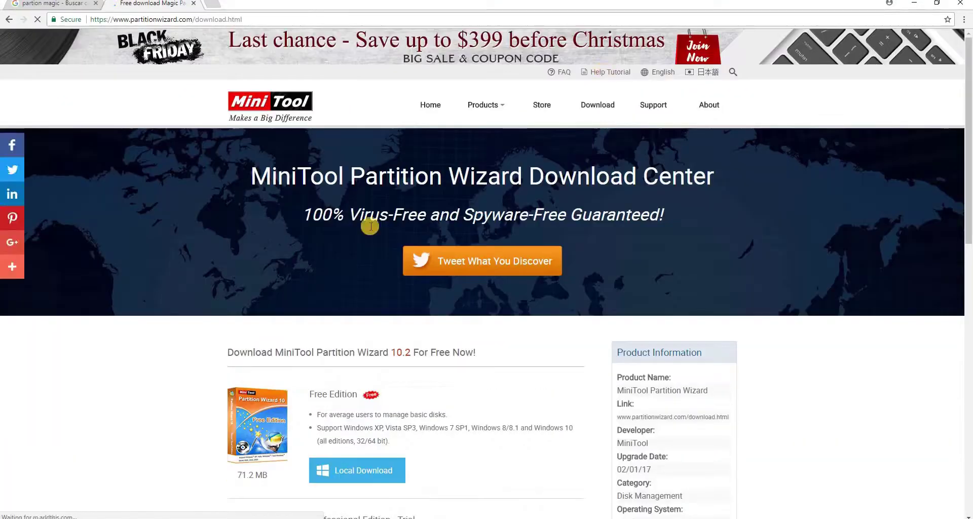
scroll(268, 314, down, 3)
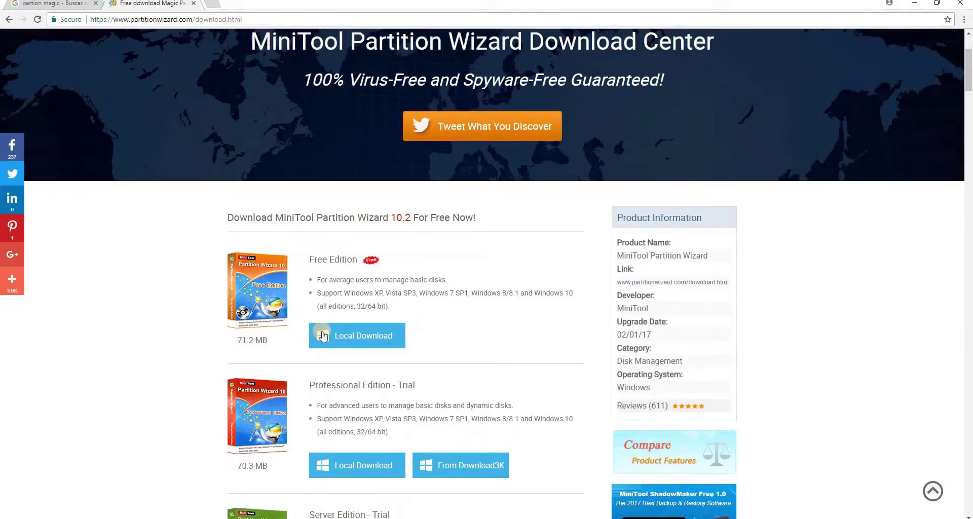
click(355, 338)
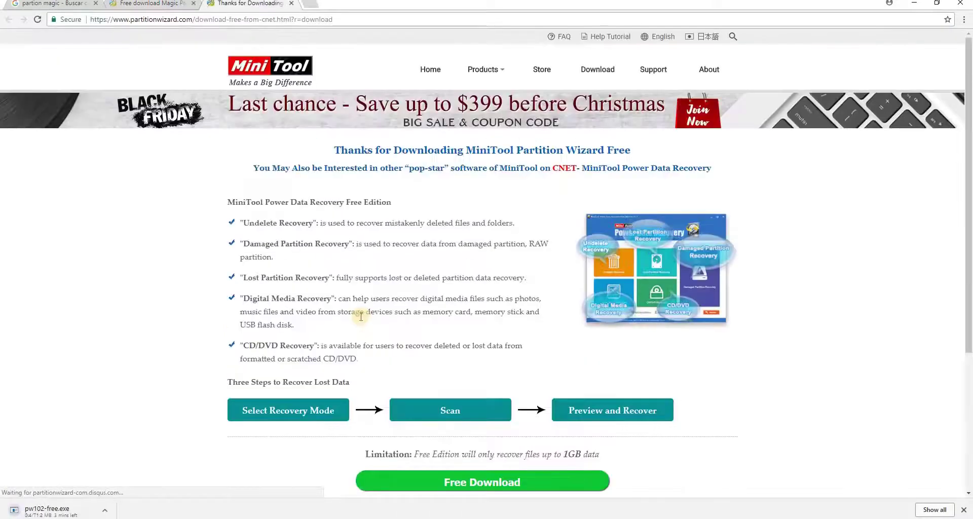
scroll(355, 283, down, 3)
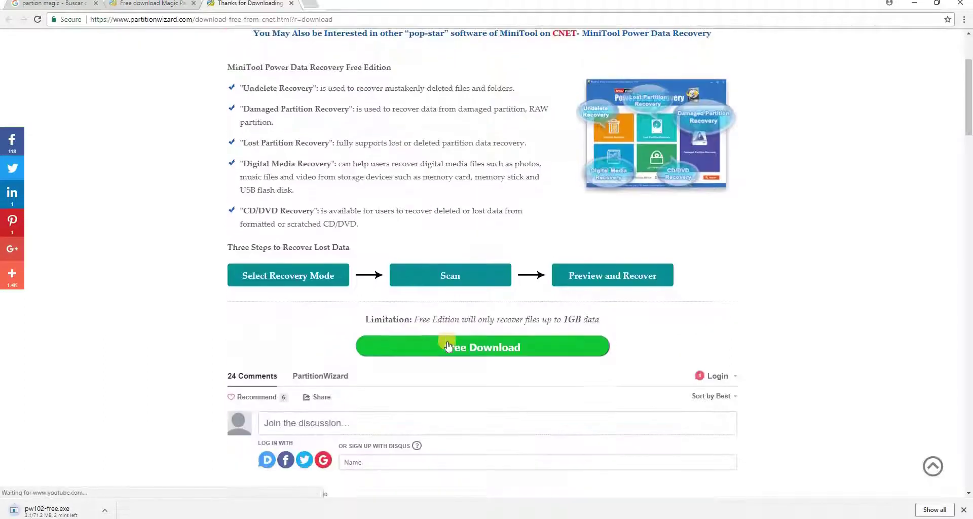
click(449, 347)
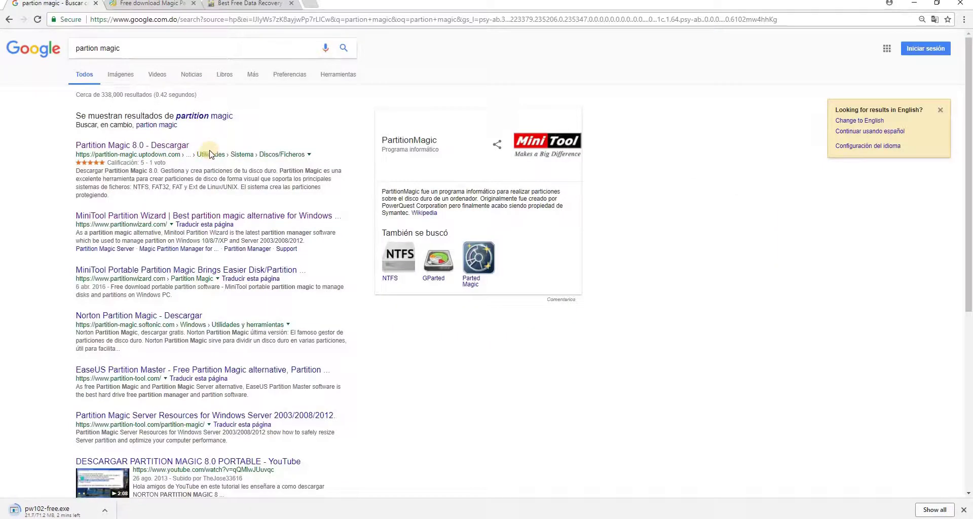
- Open the EaseUS Partition Master result and highlight the Resize/move partitions row in its edition comparison
click(162, 370)
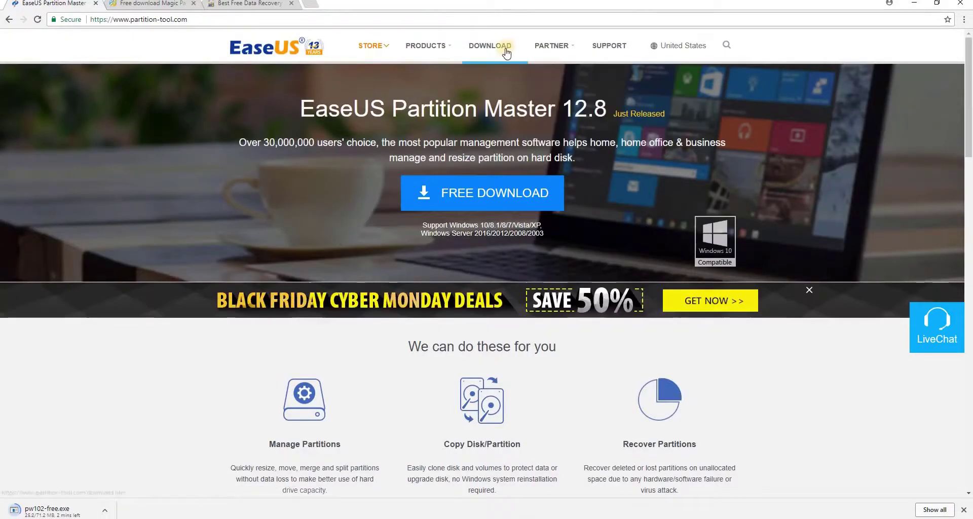
scroll(350, 187, down, 4)
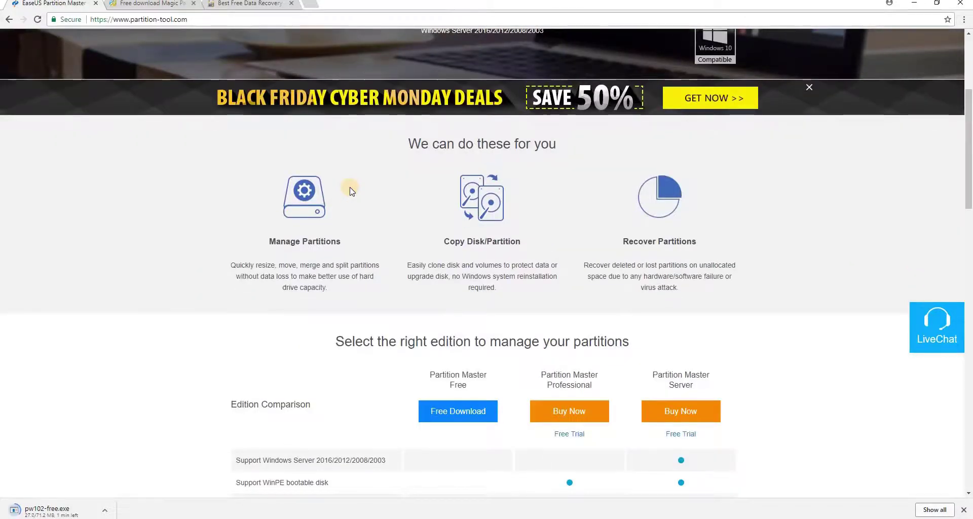
scroll(350, 191, down, 5)
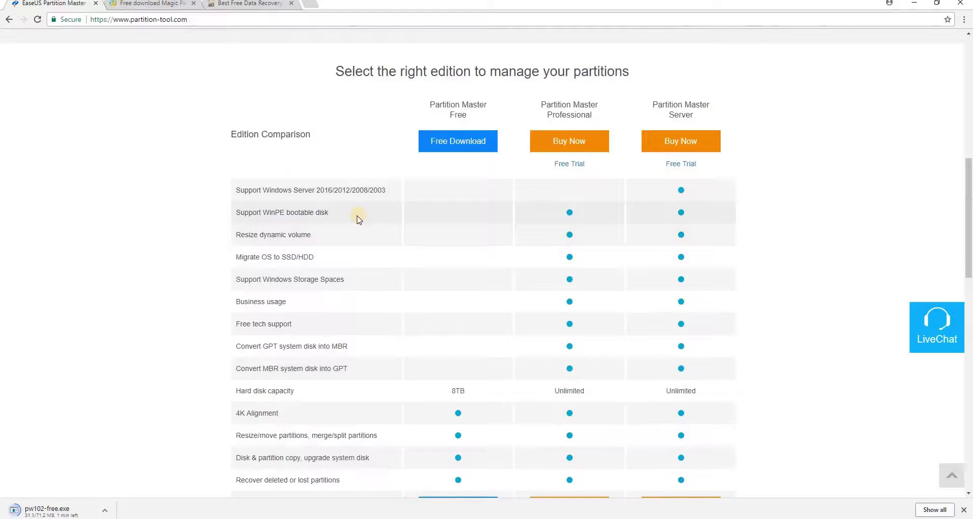
scroll(354, 215, down, 3)
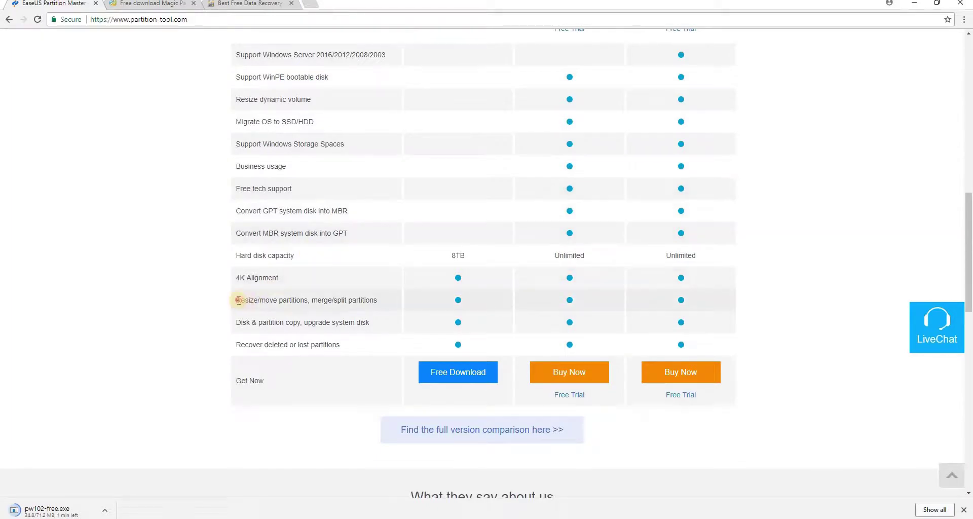
drag(237, 300, 364, 300)
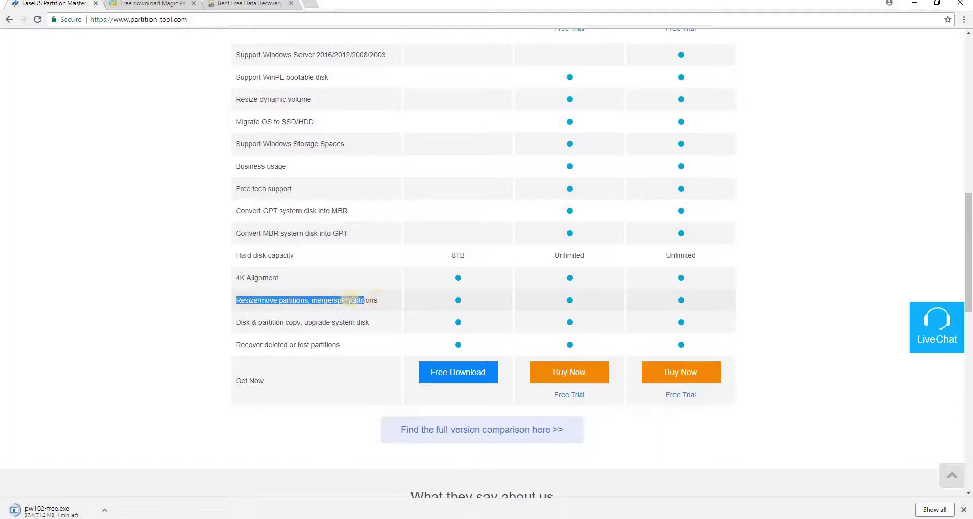
click(382, 301)
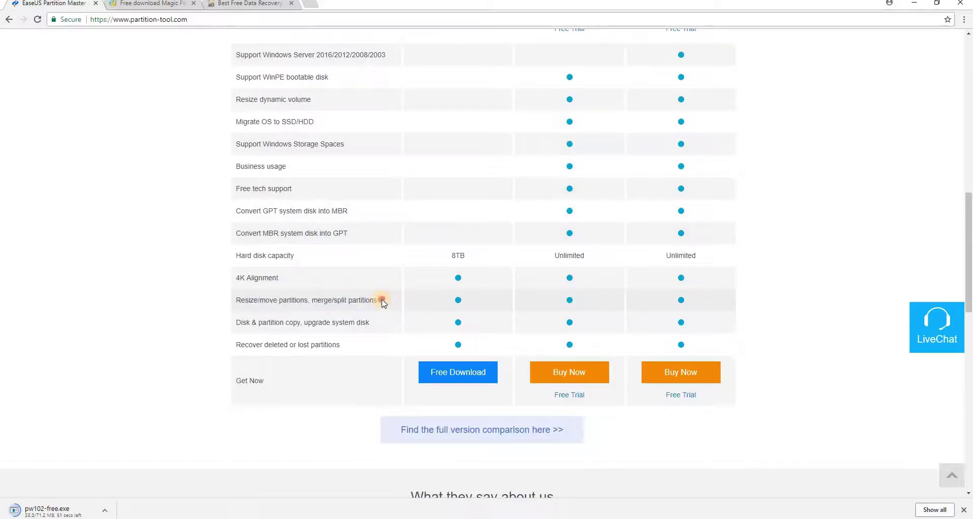
drag(382, 302, 231, 300)
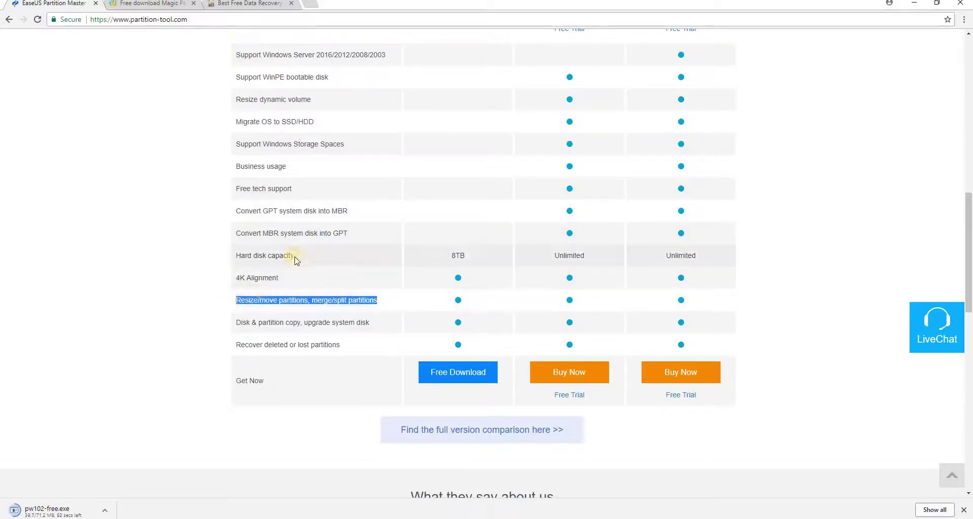
scroll(315, 263, up, 3)
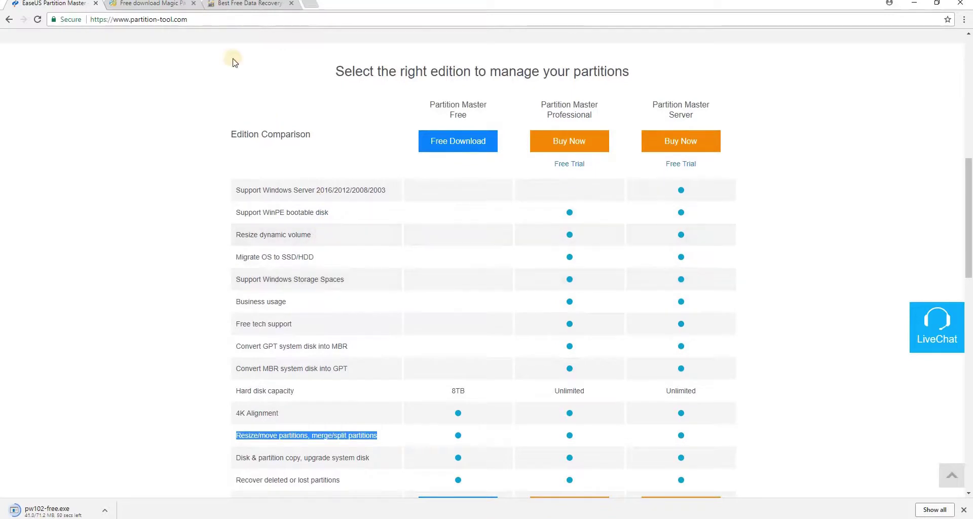
- Return to the Partition Wizard download page and close the Best Free Data Recovery tab
click(161, 5)
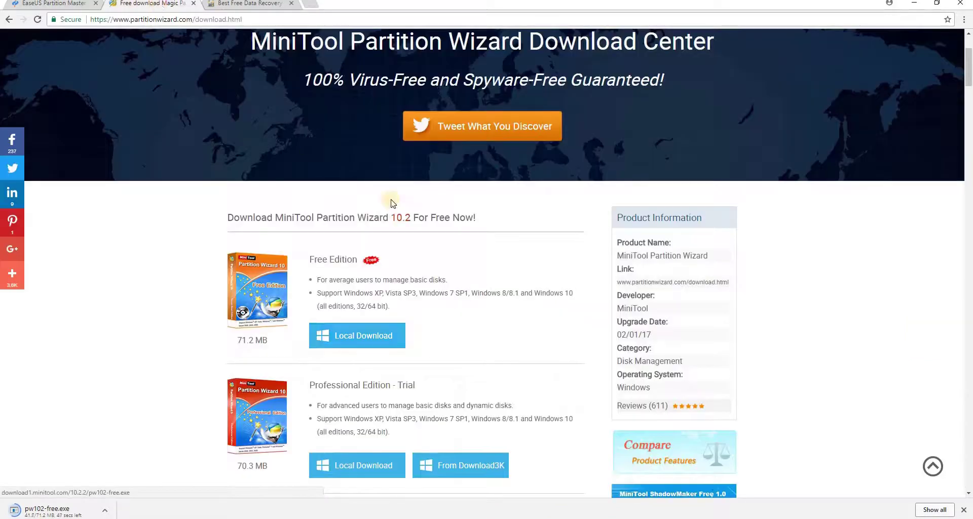
scroll(391, 200, down, 12)
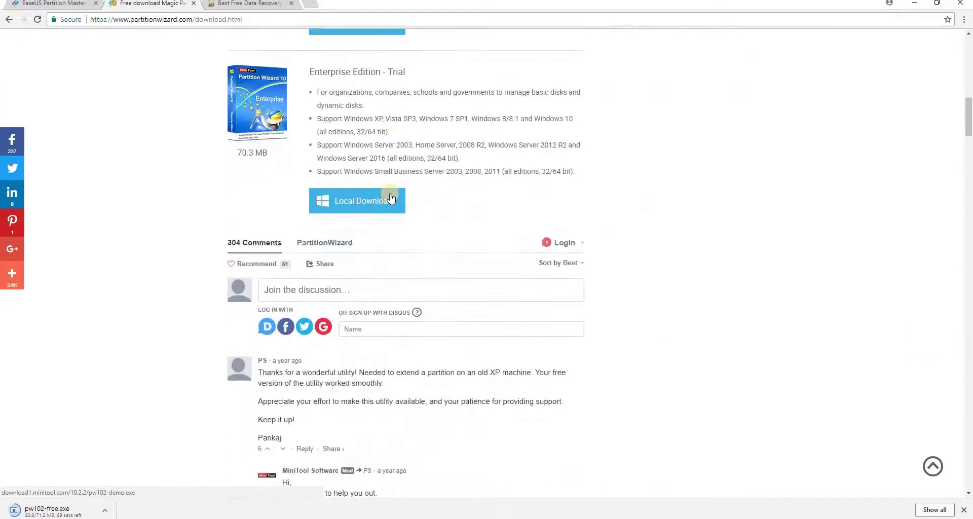
scroll(391, 198, down, 6)
scroll(390, 195, up, 20)
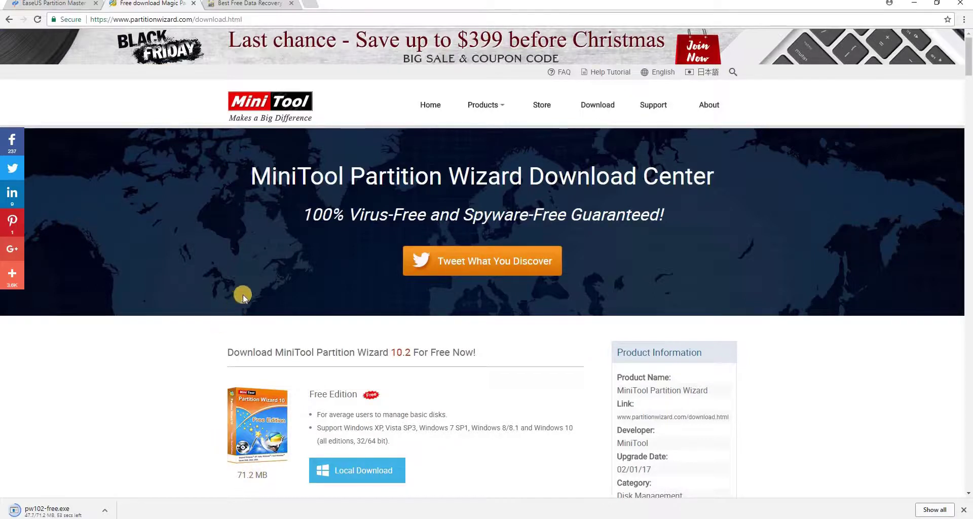
scroll(243, 294, down, 3)
scroll(250, 261, up, 3)
click(244, 4)
click(290, 3)
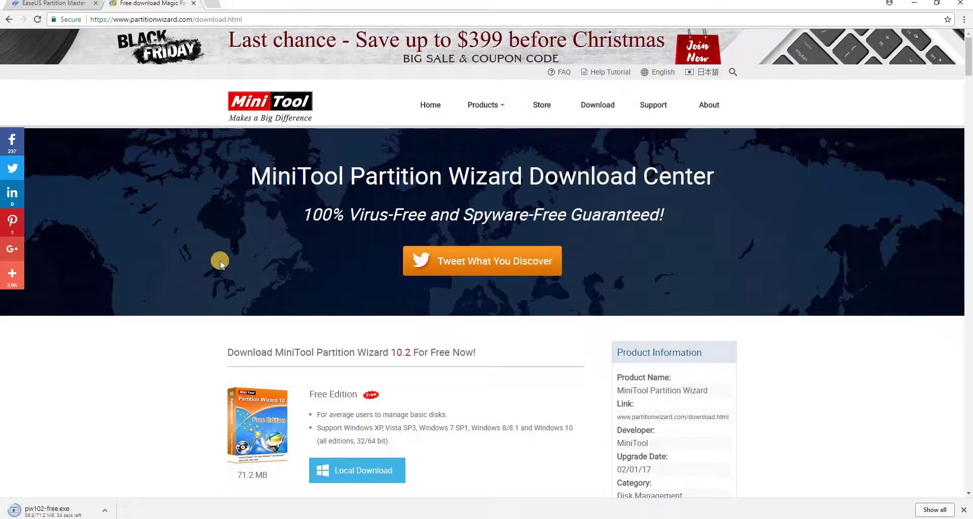
mouse_move(483, 105)
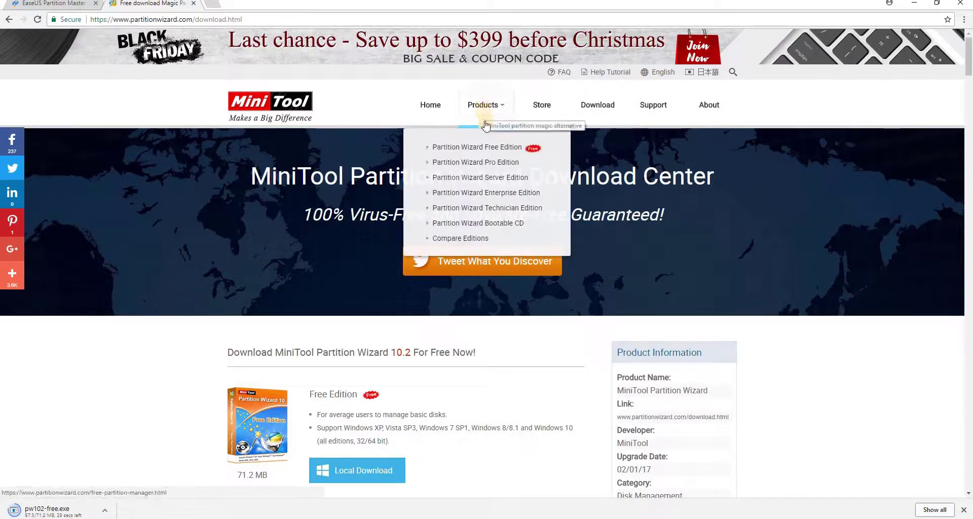
- Open the Partition Wizard Free Edition page and read its Key Features, like Extend System Partition
click(478, 146)
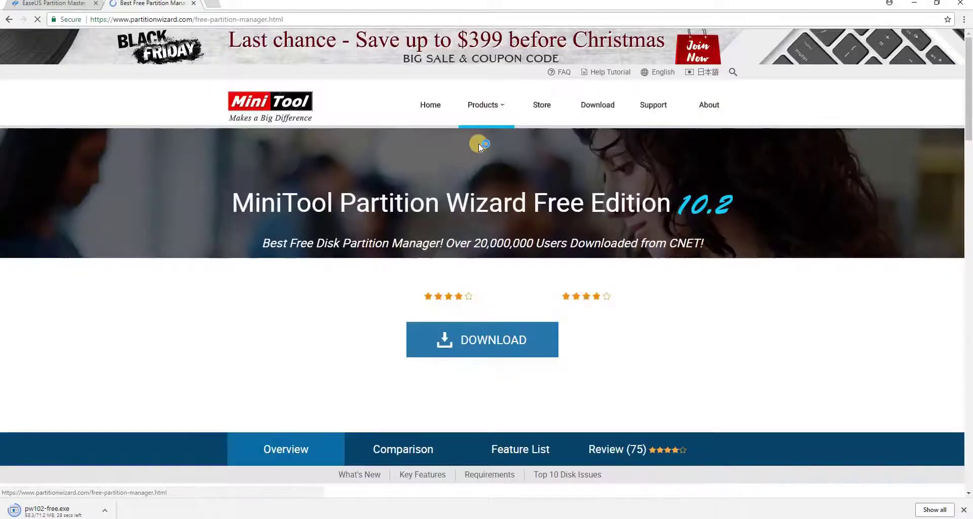
scroll(415, 182, down, 6)
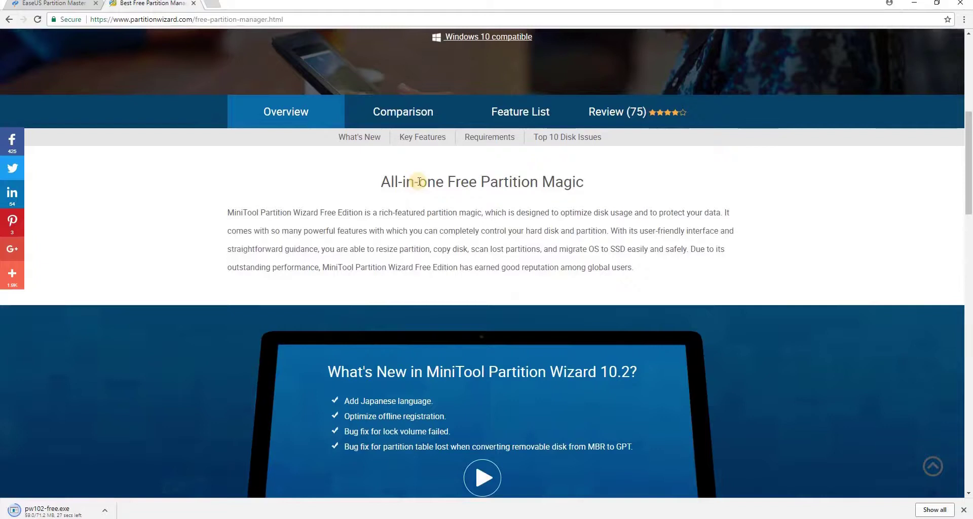
scroll(439, 202, down, 4)
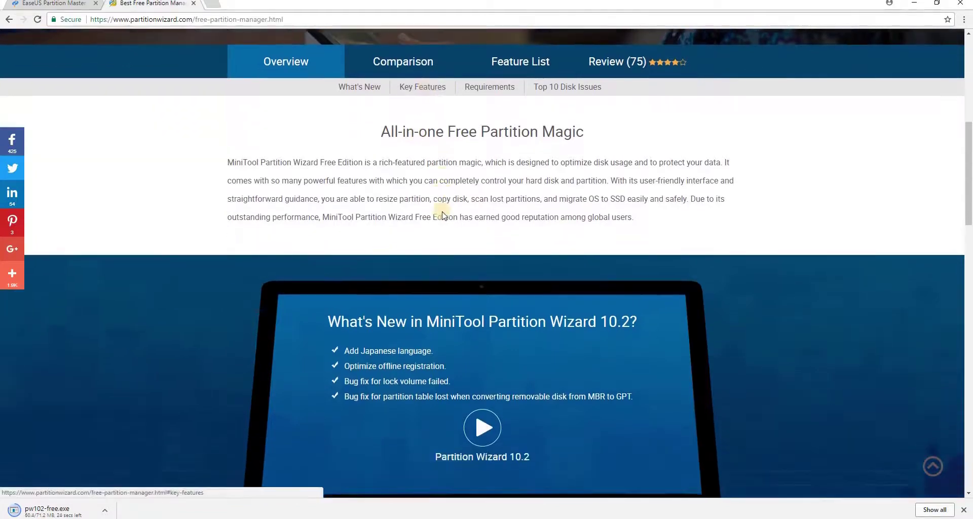
scroll(440, 195, down, 4)
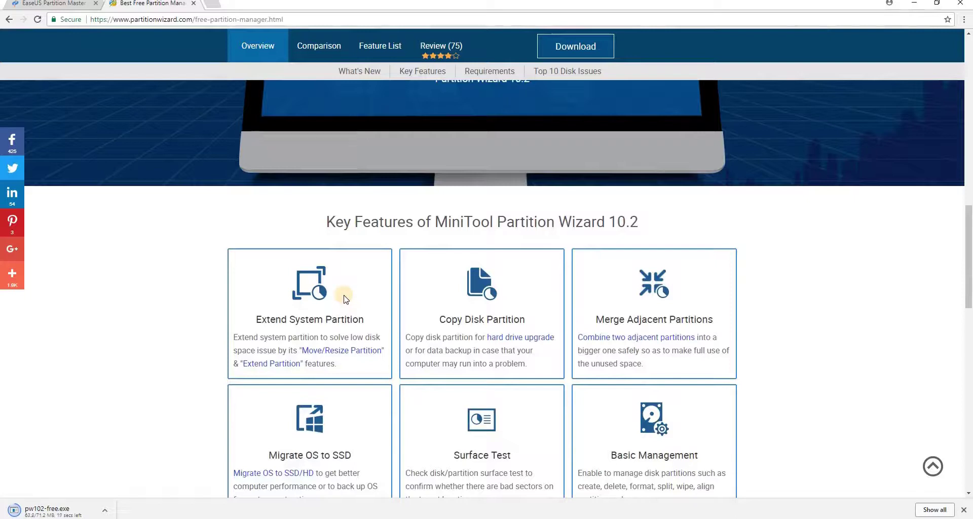
scroll(344, 299, down, 3)
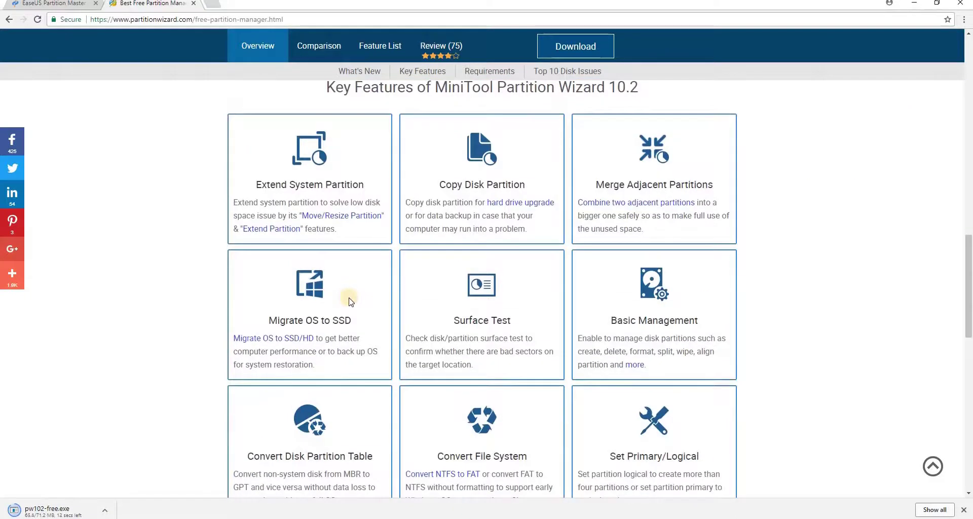
scroll(352, 302, down, 2)
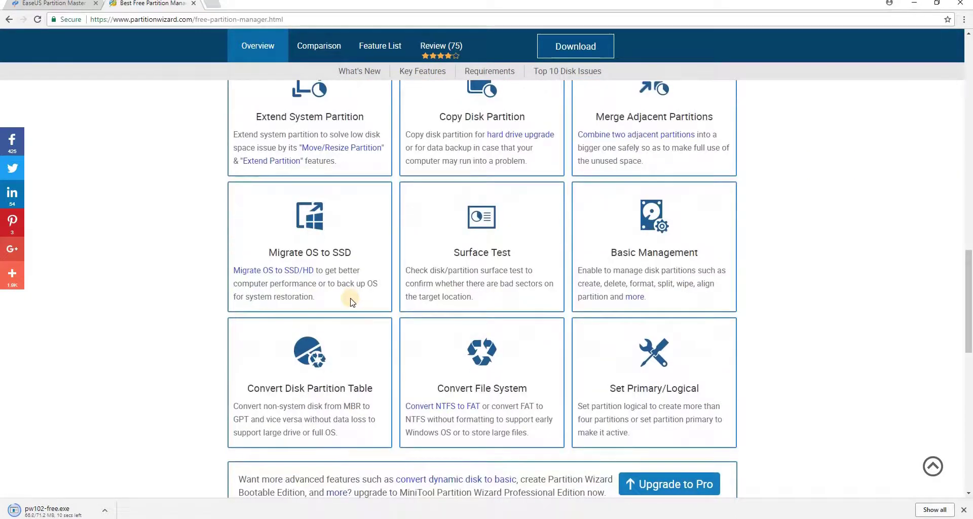
scroll(352, 302, down, 3)
scroll(352, 302, up, 2)
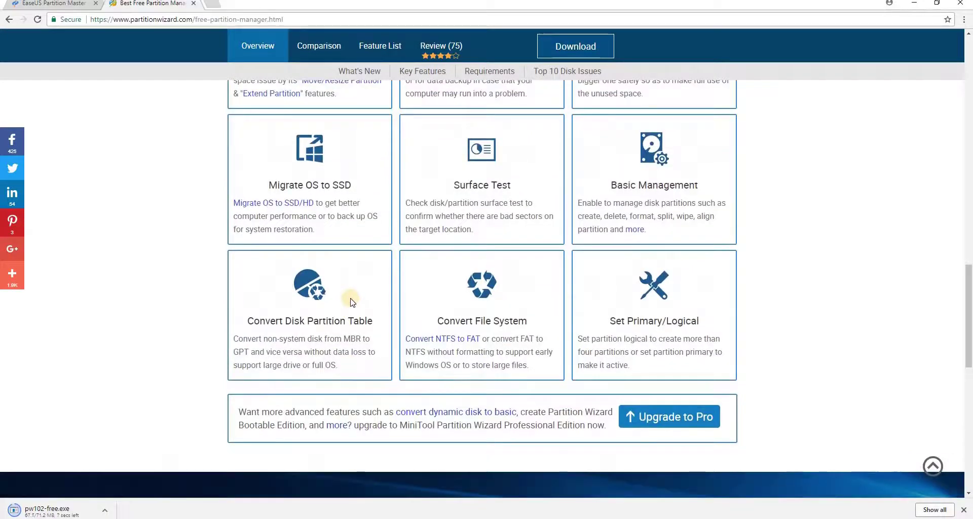
scroll(352, 302, up, 1)
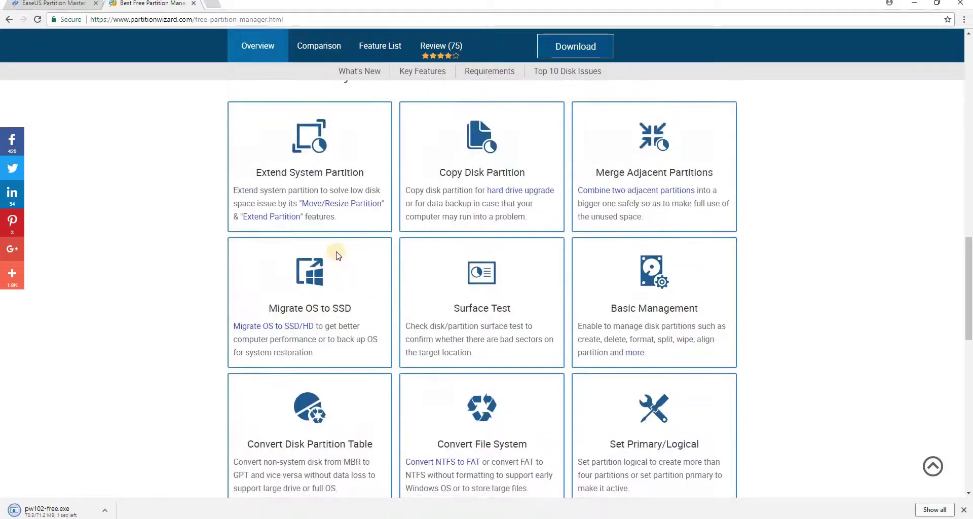
scroll(337, 253, up, 1)
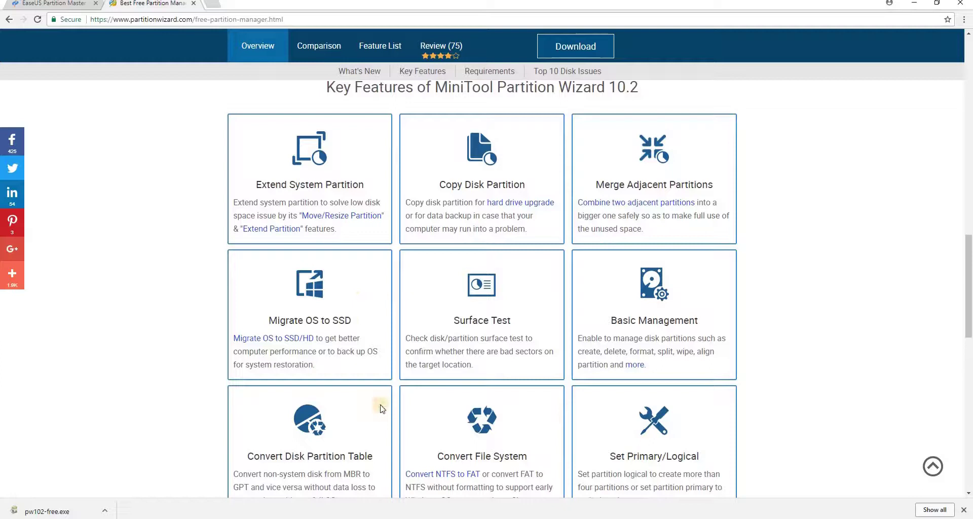
right_click(431, 515)
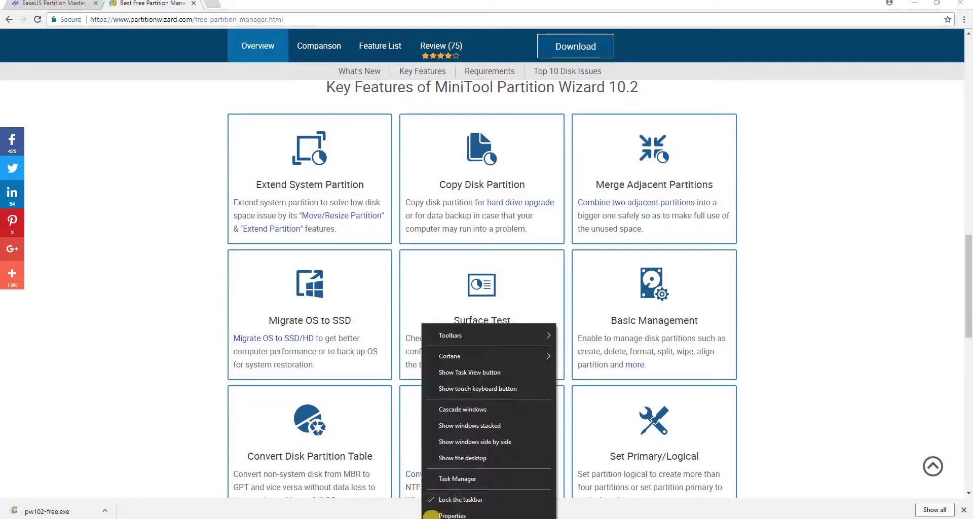
click(458, 479)
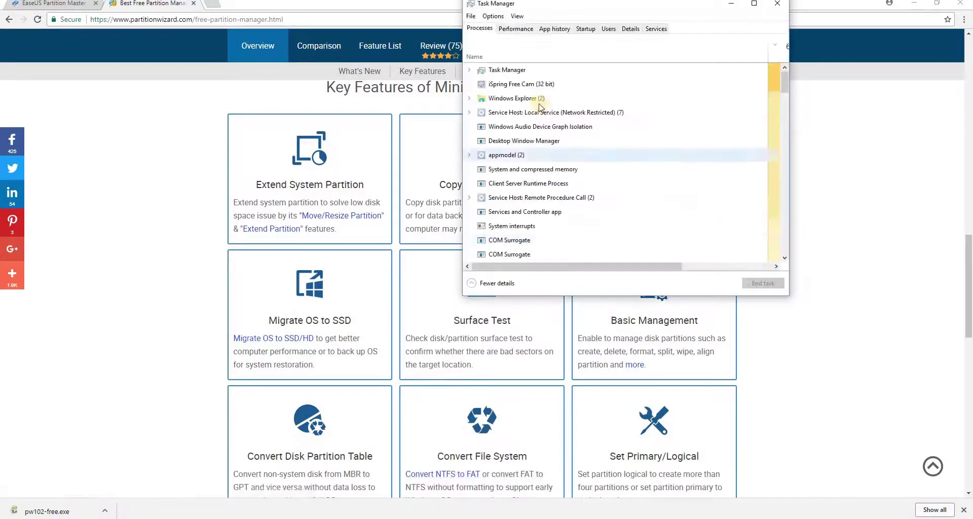
click(515, 29)
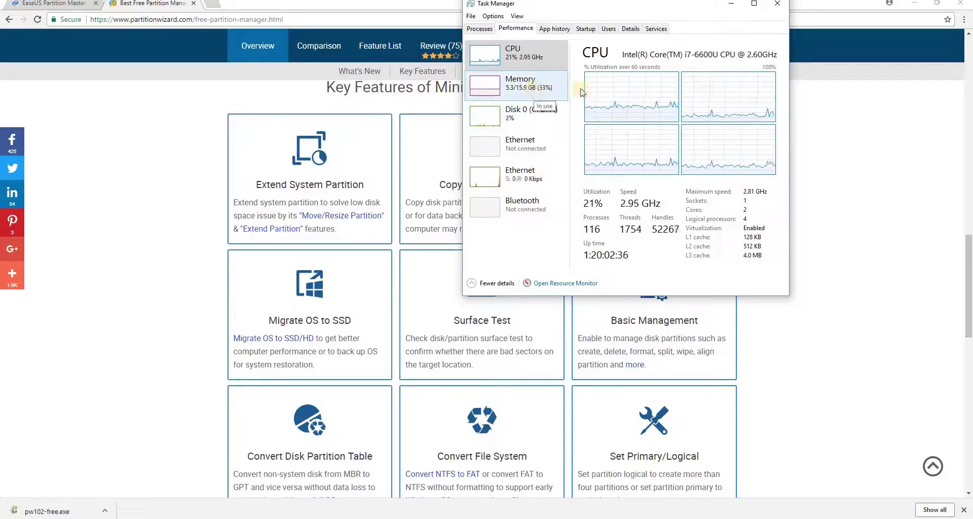
click(778, 6)
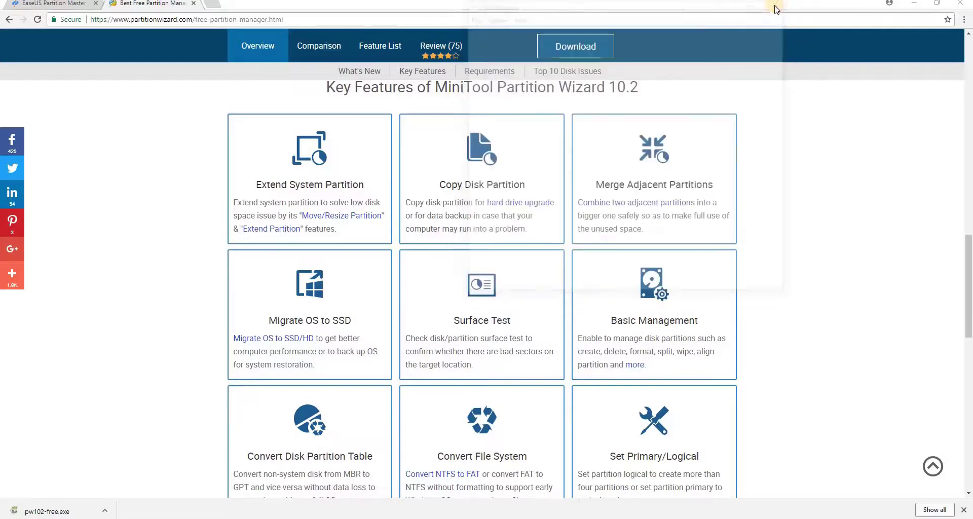
- Run the downloaded pw102-free.exe installer in English and accept the license agreement
click(104, 510)
click(145, 475)
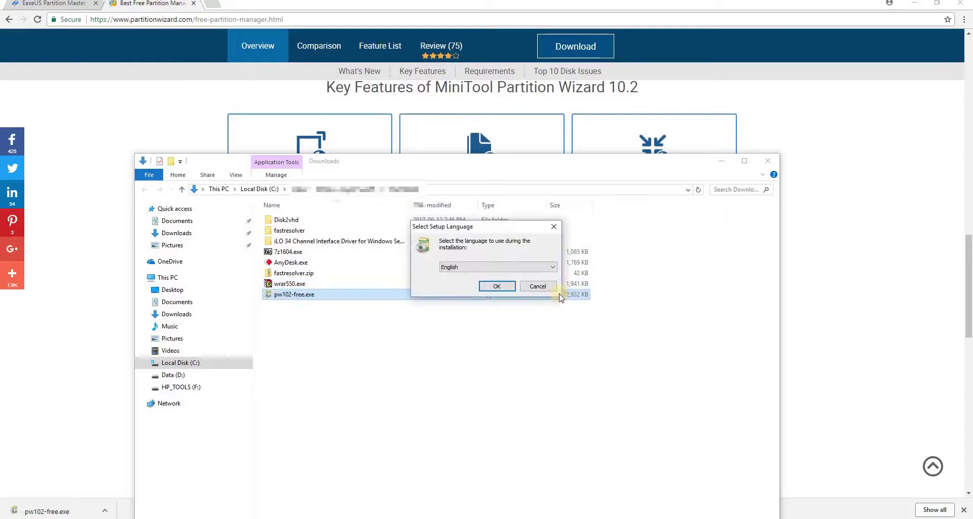
click(496, 286)
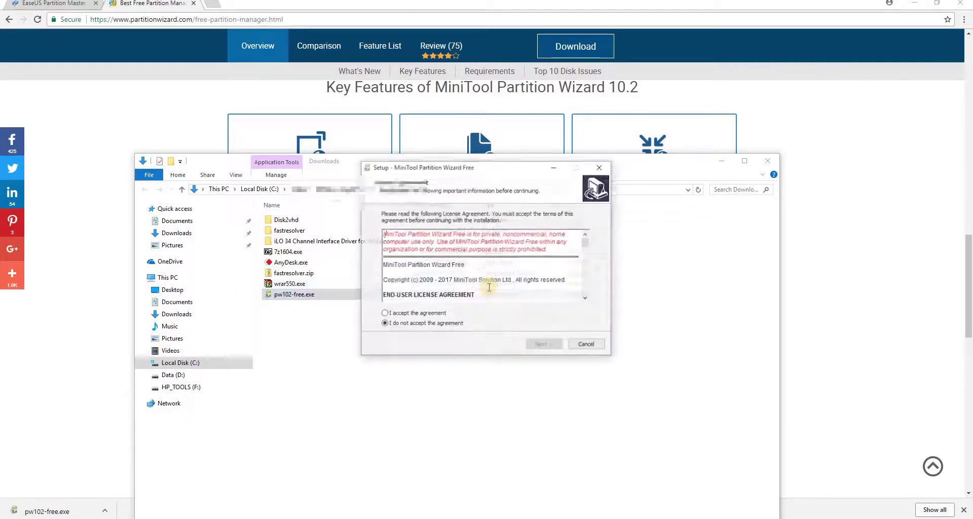
click(412, 315)
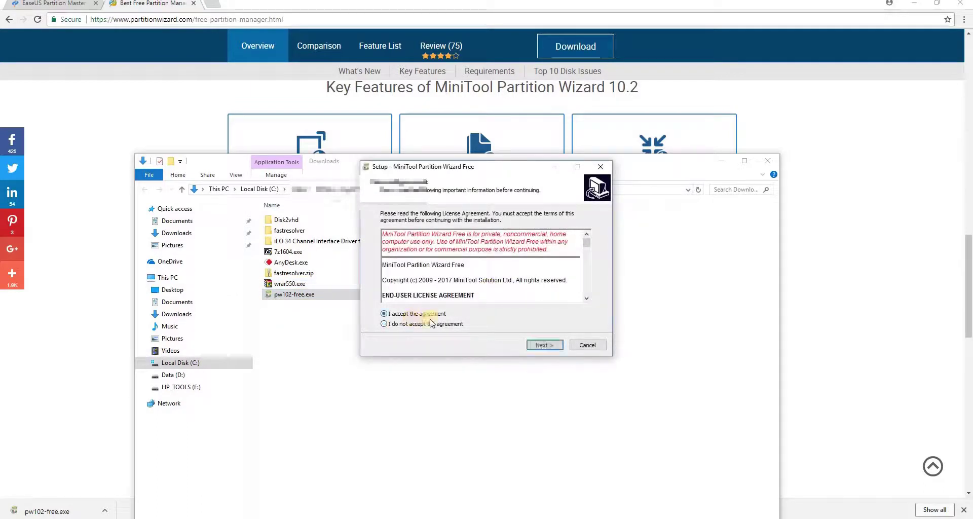
click(541, 345)
- Keep the default install location and Start Menu folder, add a desktop shortcut, and finish installing
click(542, 345)
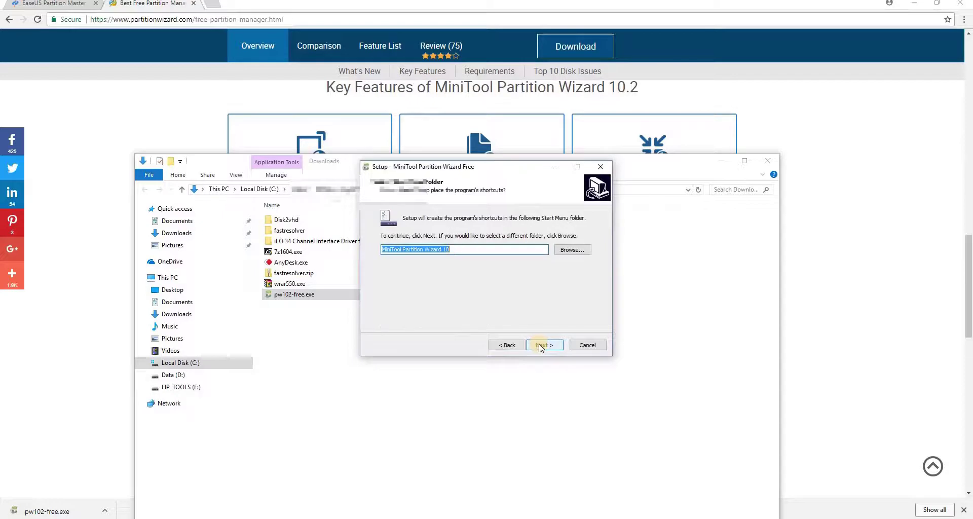
click(541, 345)
click(431, 246)
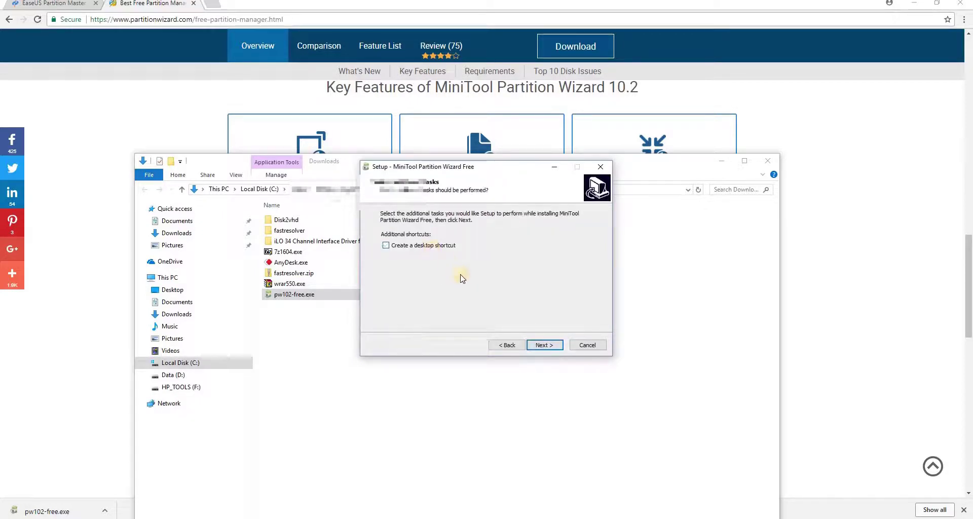
click(428, 246)
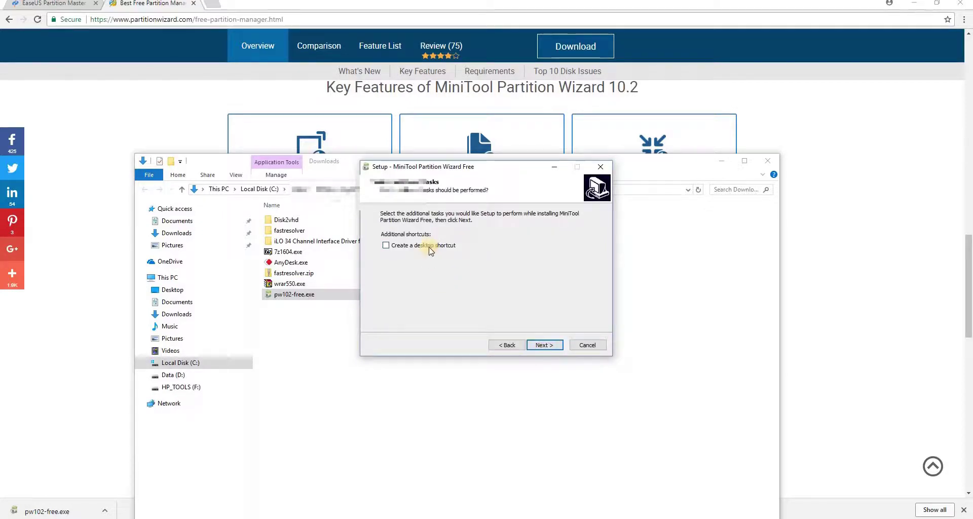
click(557, 345)
click(557, 346)
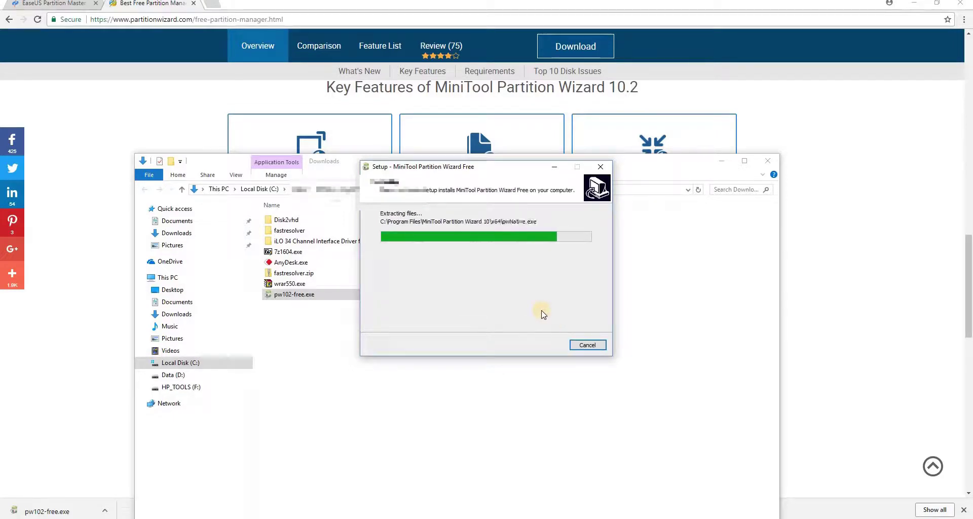
click(545, 345)
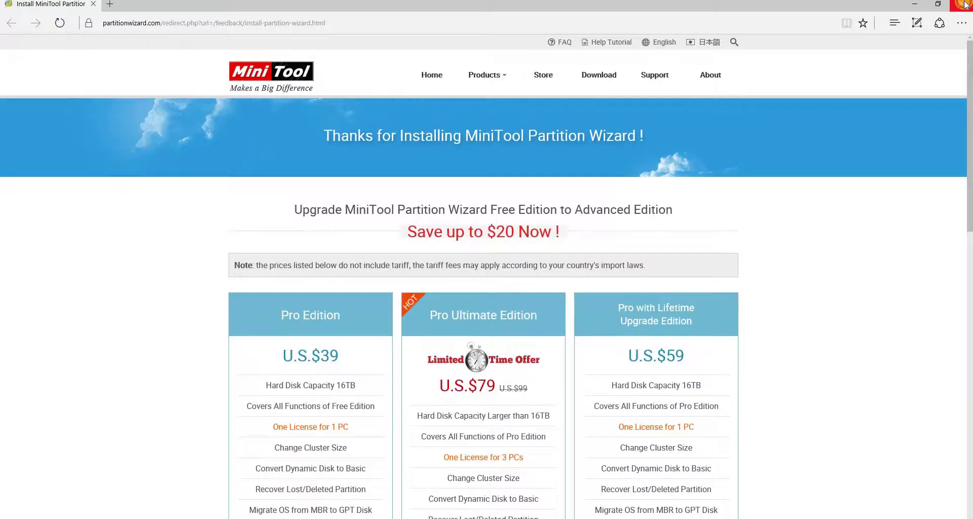
- Close Edge, launch Partition Wizard, and maximize its window
click(966, 5)
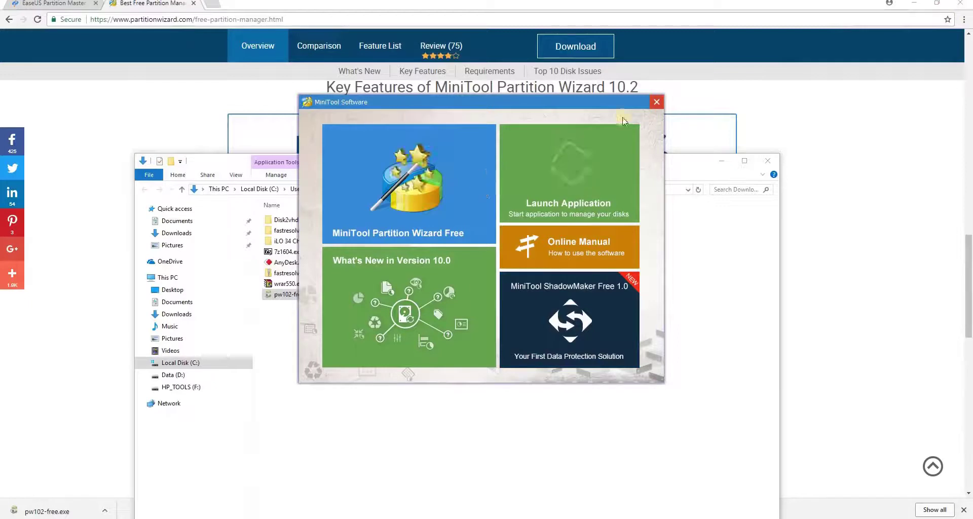
click(407, 185)
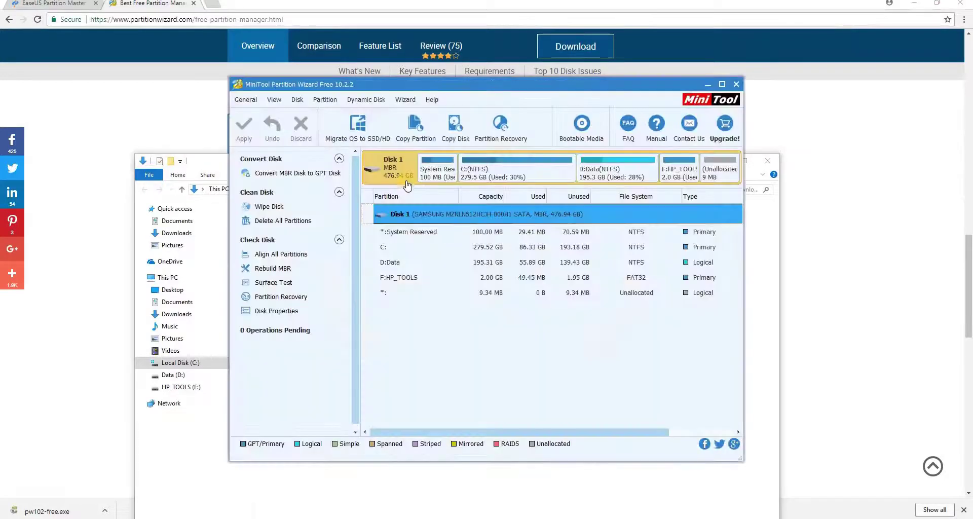
click(722, 84)
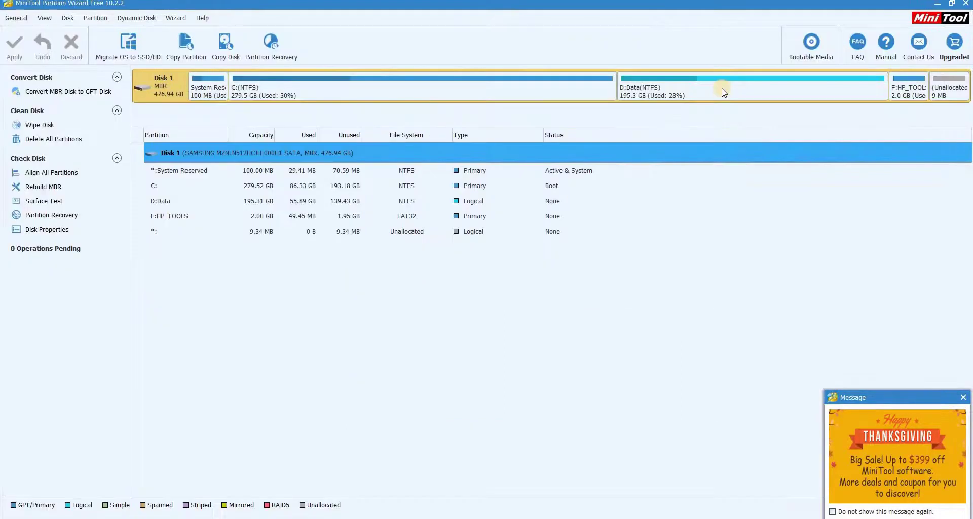
- Select C: (279.52 GB) and D:Data (195.31 GB) in the Disk 1 map
click(403, 188)
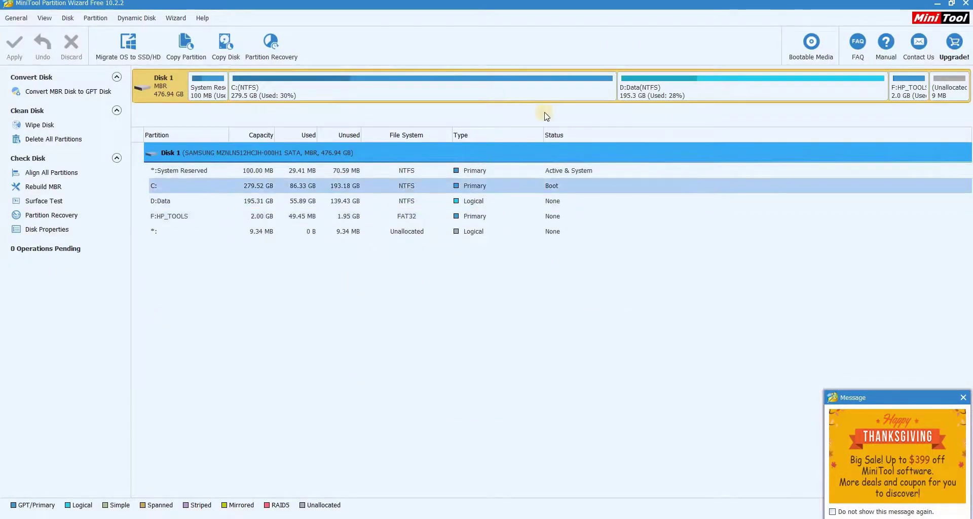
click(331, 91)
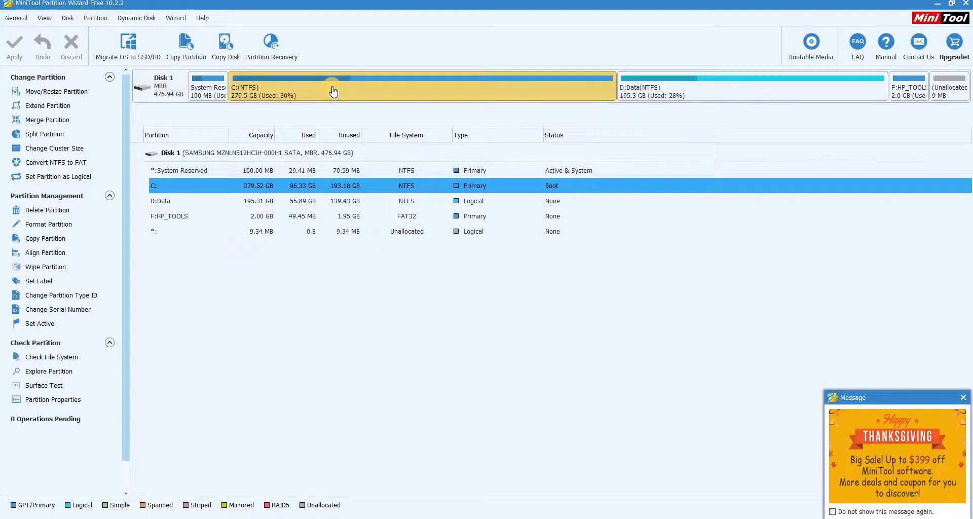
click(749, 96)
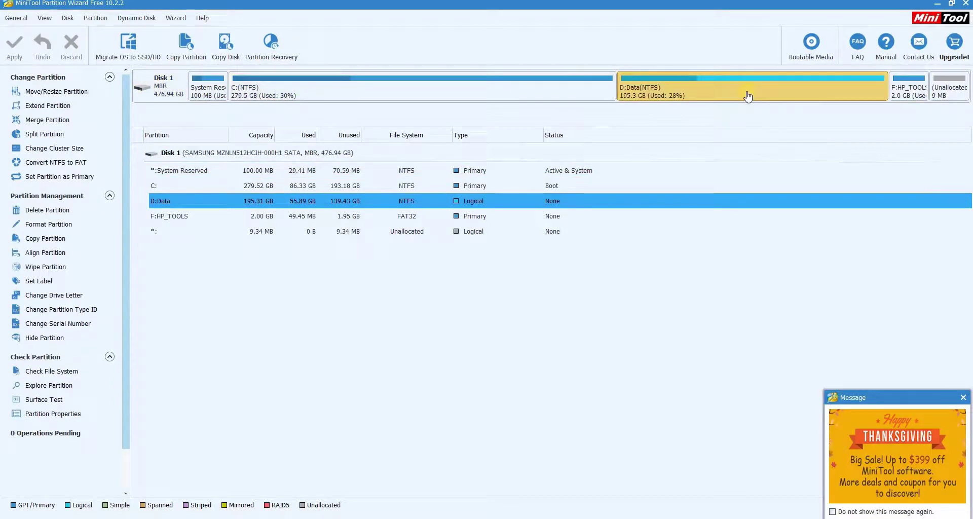
click(516, 85)
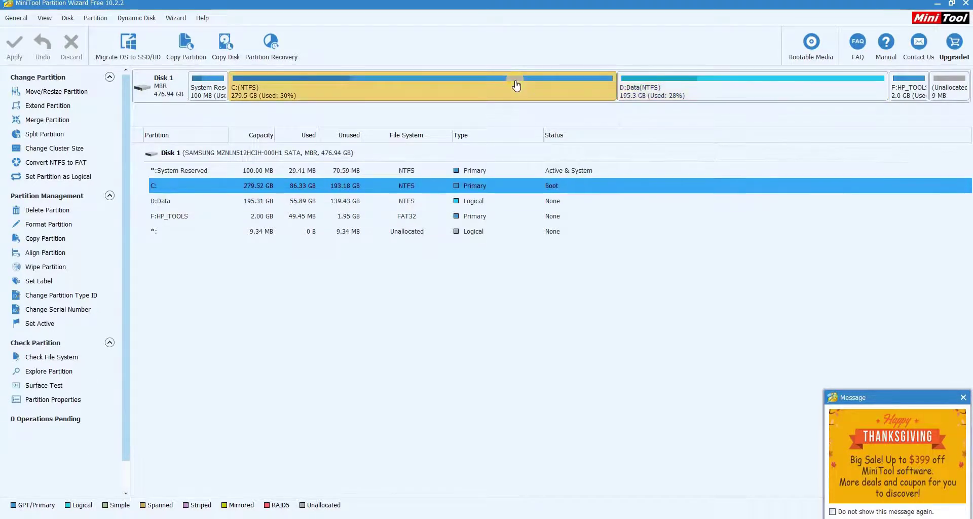
- Move/Resize C: from 279.52 GB down to 196.11 GB, leaving 83.41 GB unallocated
right_click(453, 88)
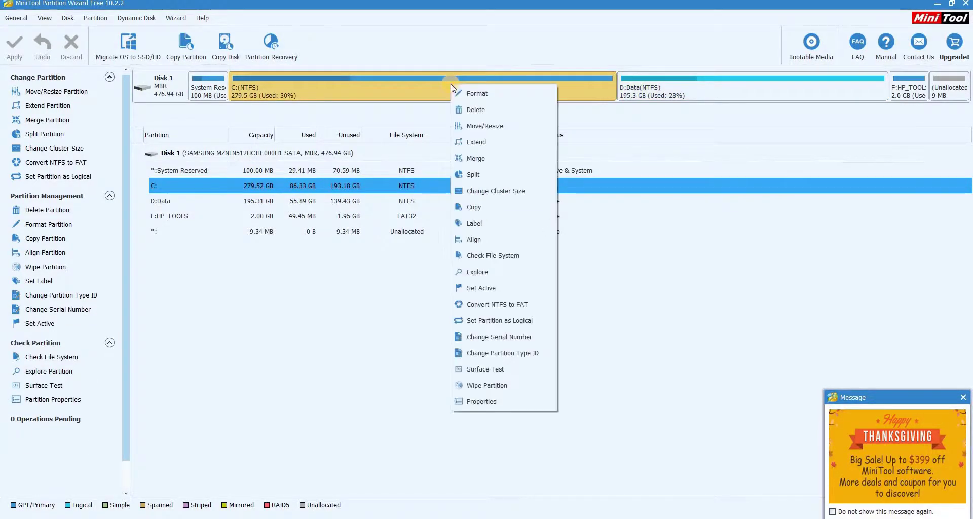
click(485, 126)
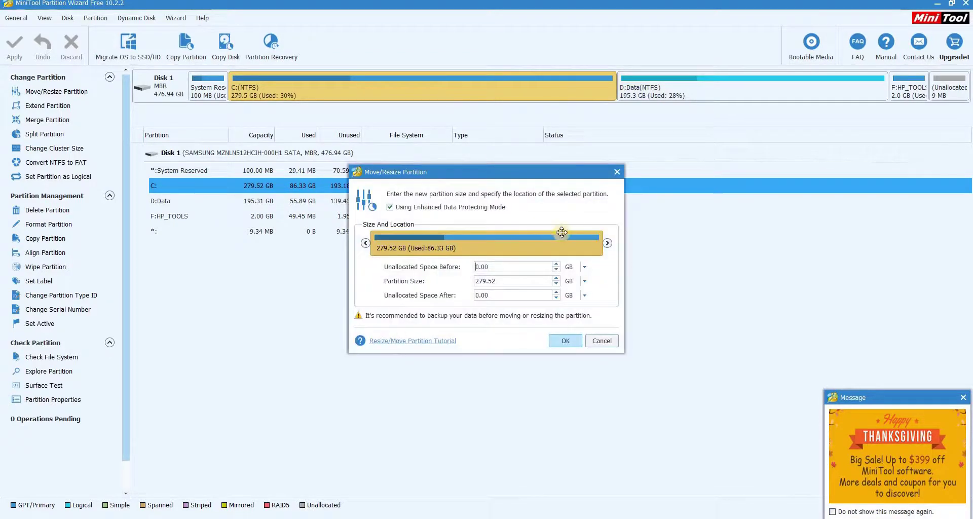
drag(606, 244, 540, 239)
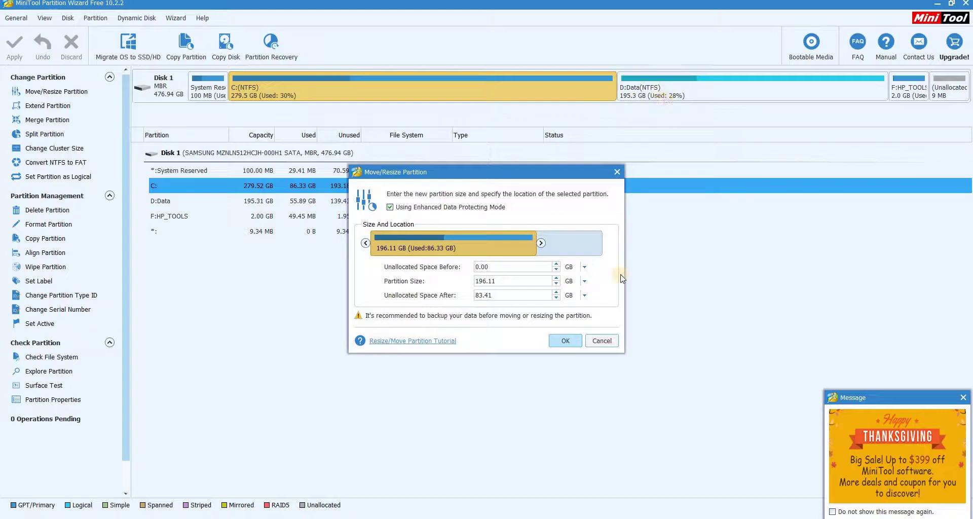
click(565, 341)
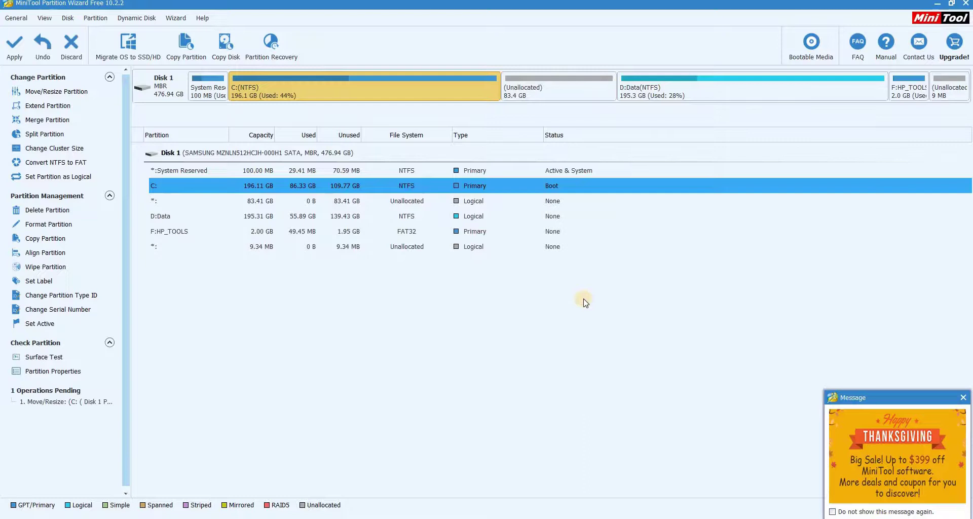
- Move/Resize D:Data leftward into the unallocated space, growing it to 278.72 GB
click(664, 88)
right_click(664, 88)
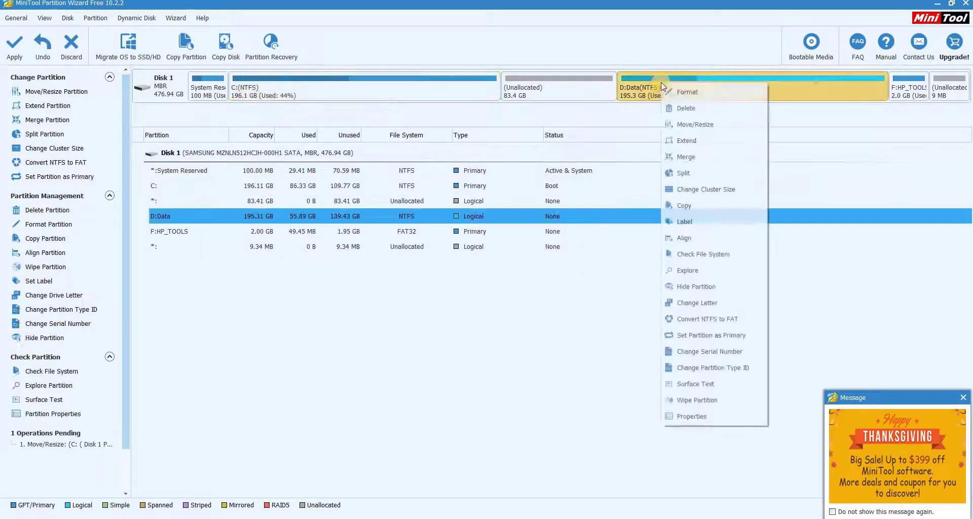
click(694, 125)
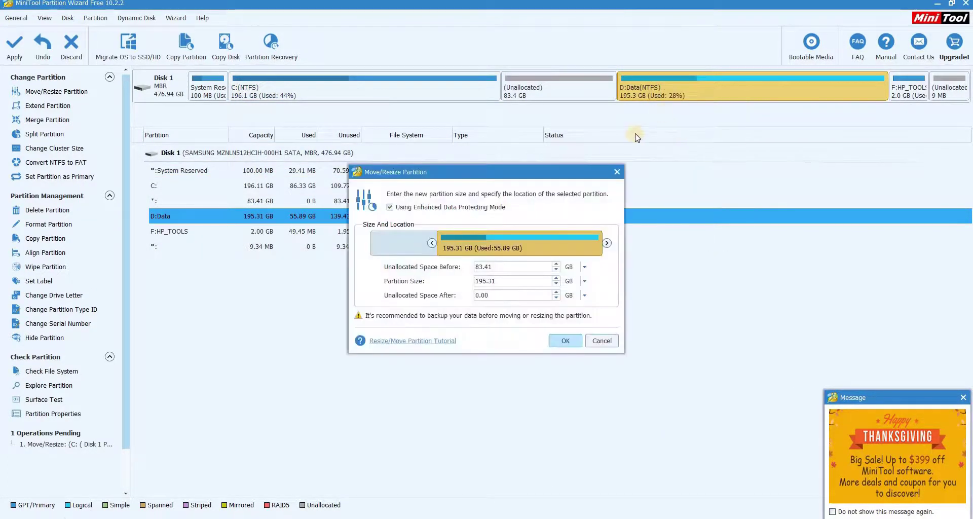
drag(437, 248, 354, 247)
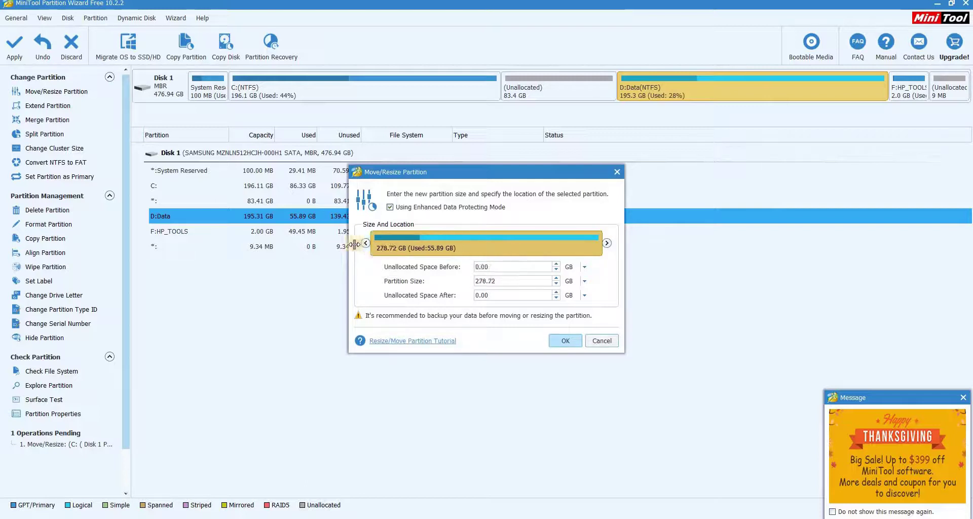
click(565, 341)
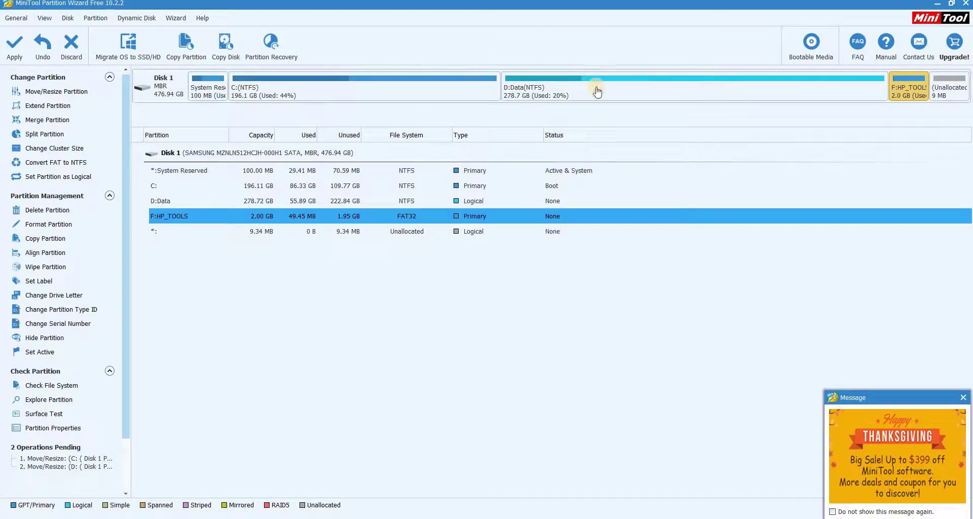
- Apply both pending resize operations and confirm with Yes in Apply Changes
click(13, 48)
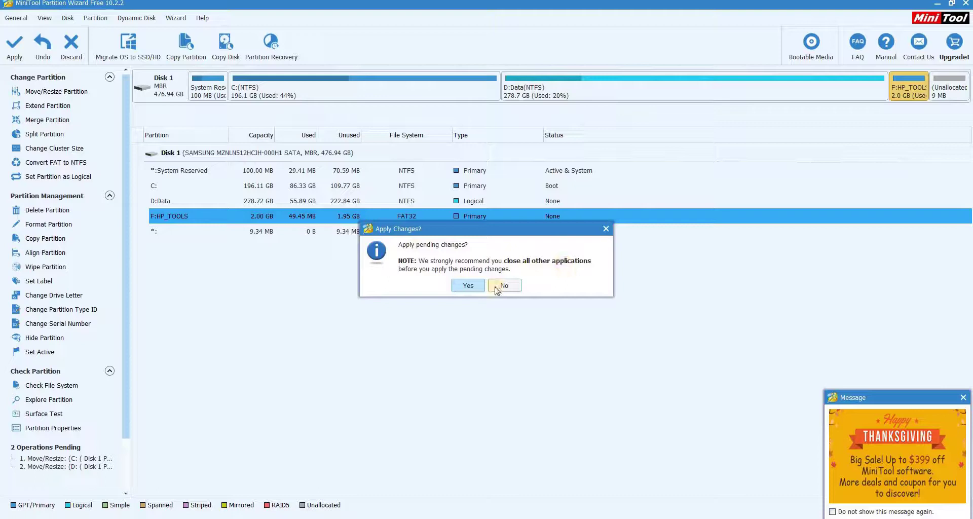
click(475, 289)
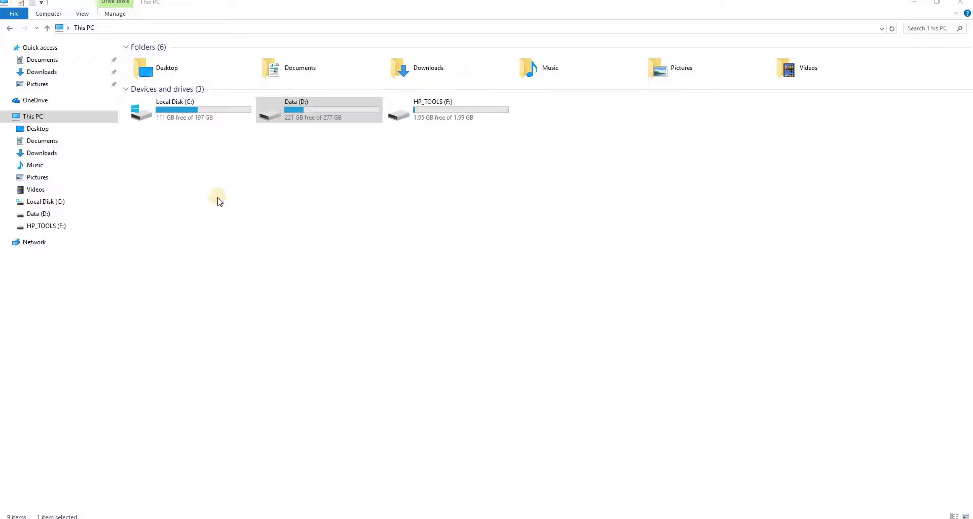
click(196, 133)
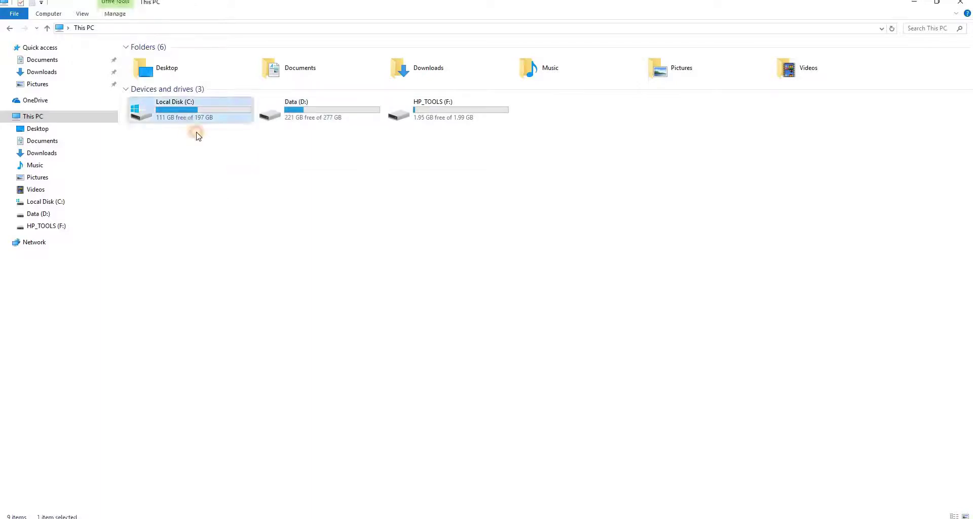
double_click(197, 133)
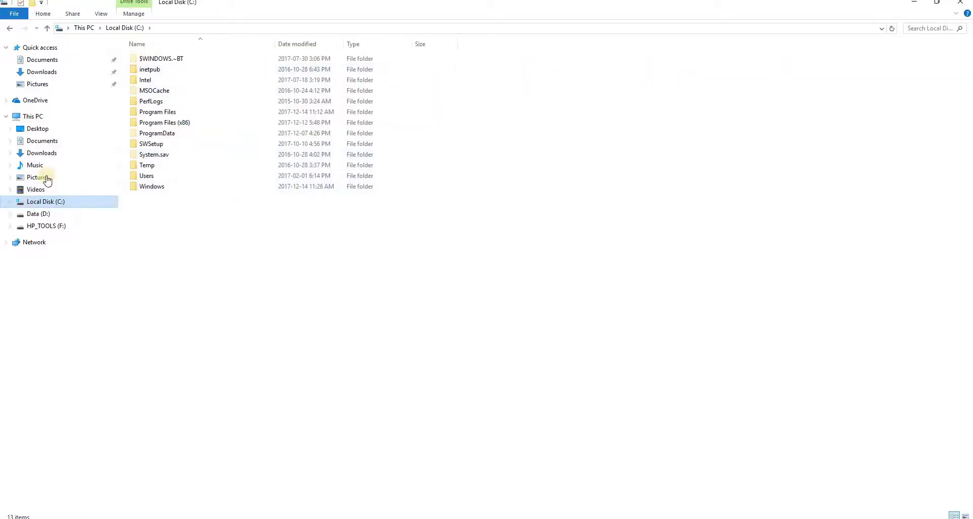
click(31, 117)
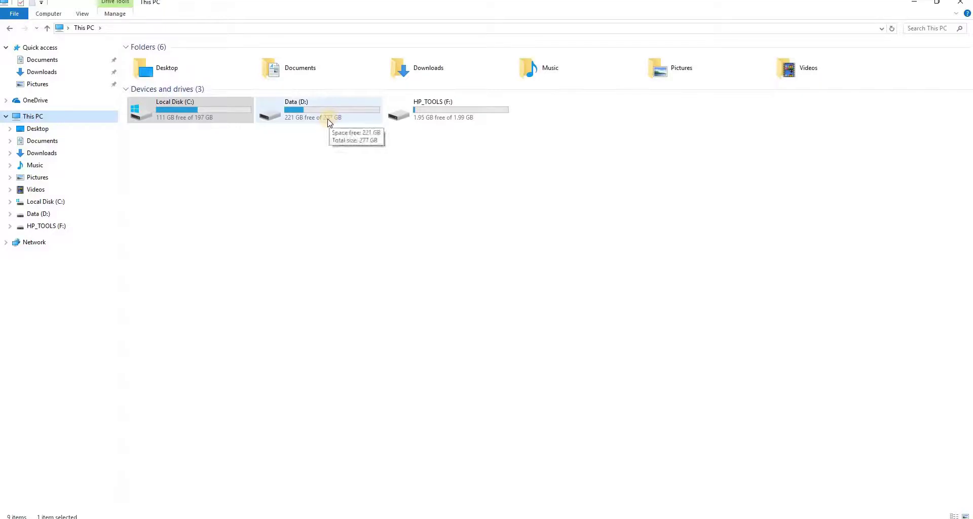
click(409, 203)
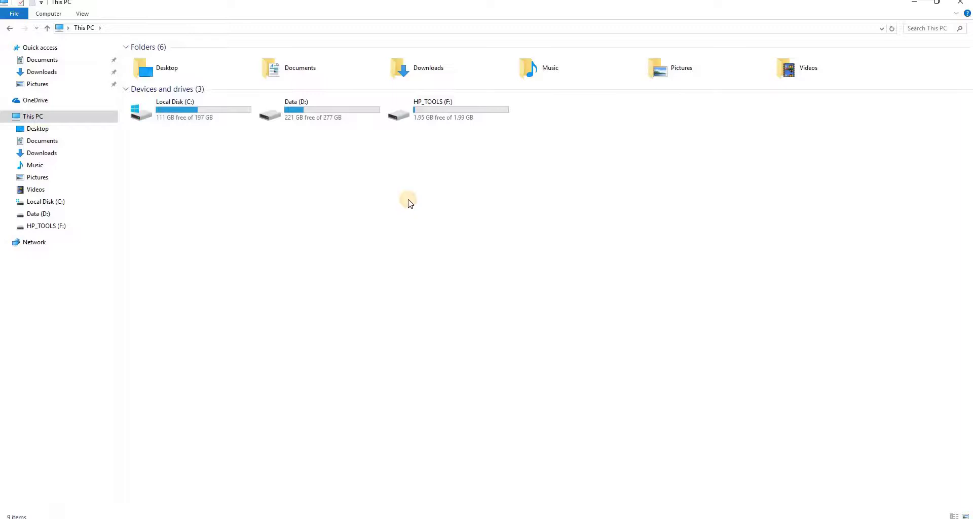